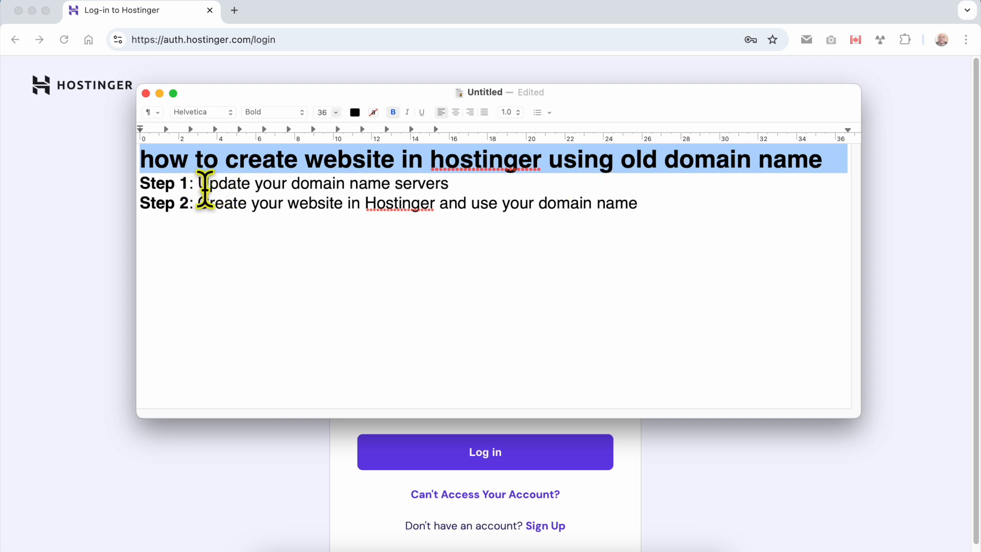
Review the two-step outline in the TextEdit notes on creating a Hostinger website with an old domain name.
drag(704, 201, 117, 185)
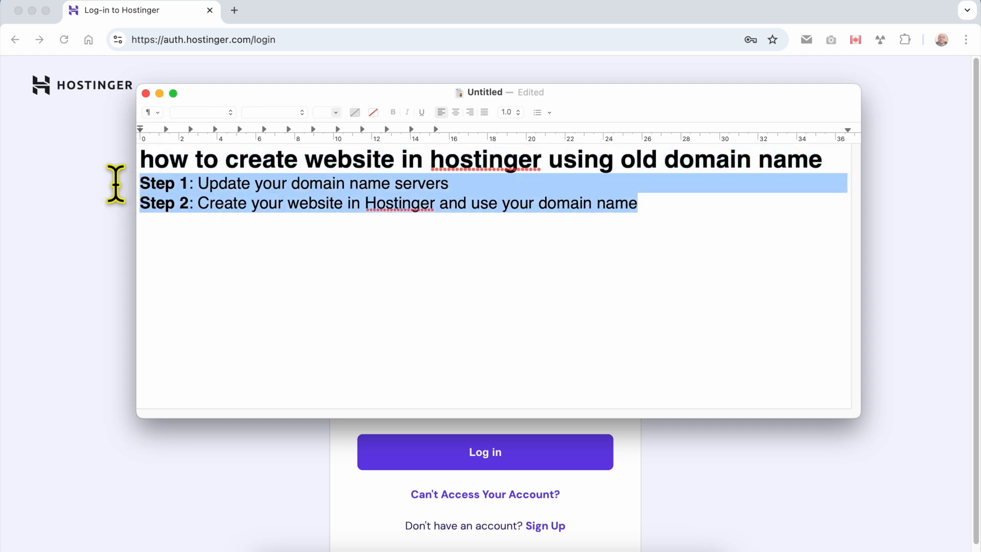
triple_click(261, 183)
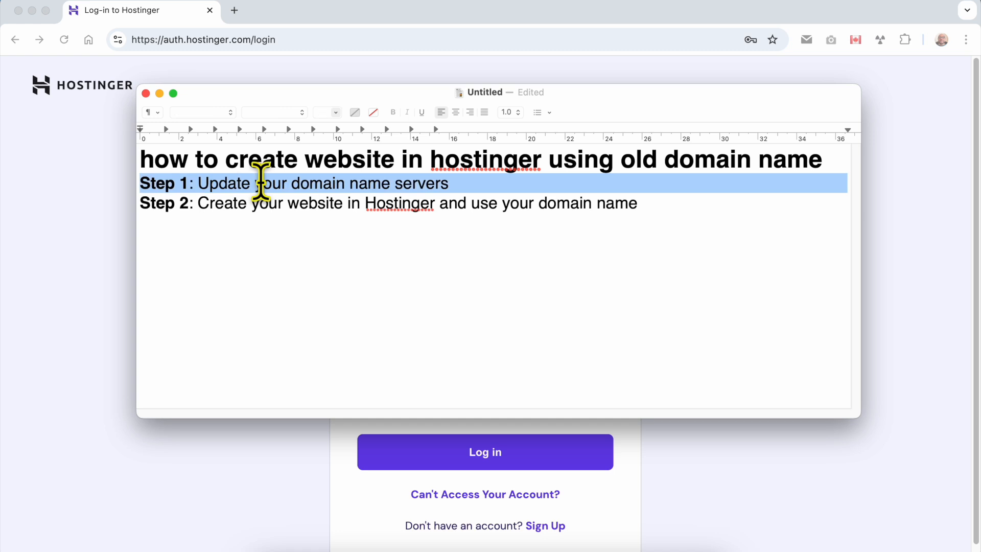
triple_click(241, 201)
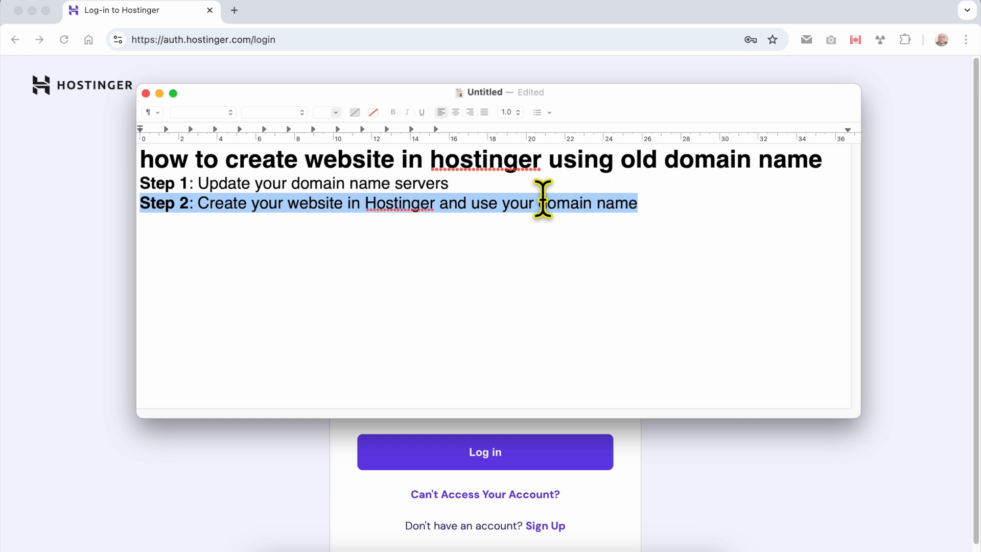
click(454, 185)
triple_click(454, 185)
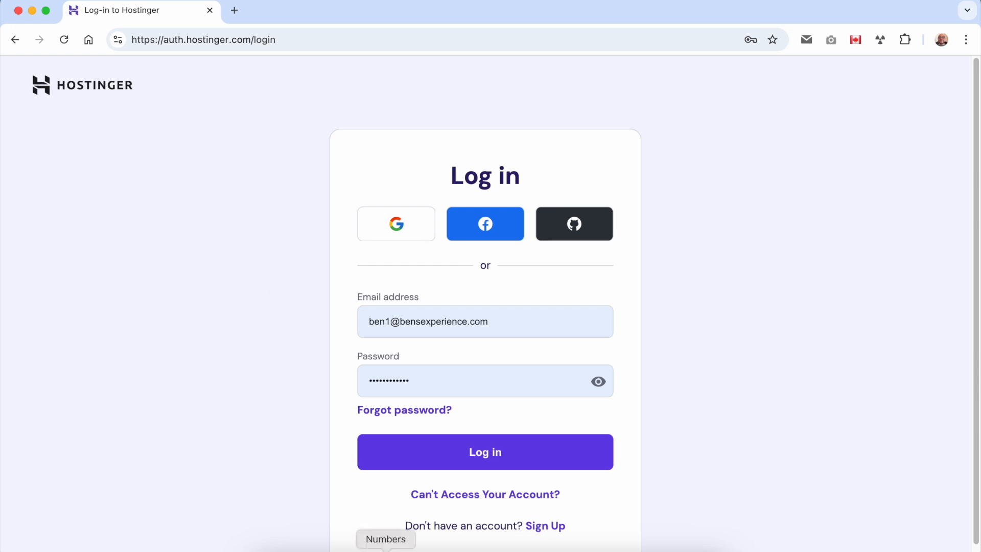
click(346, 542)
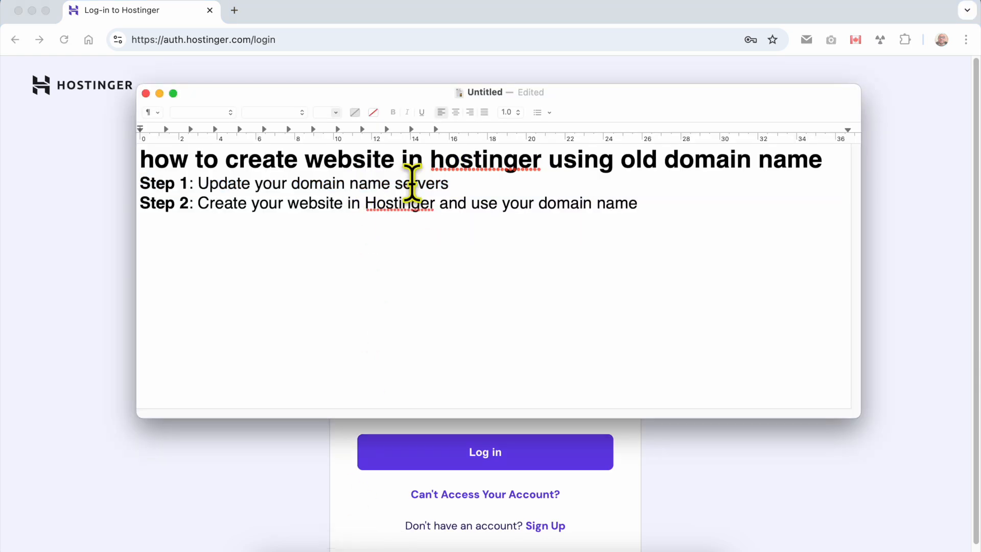
click(440, 182)
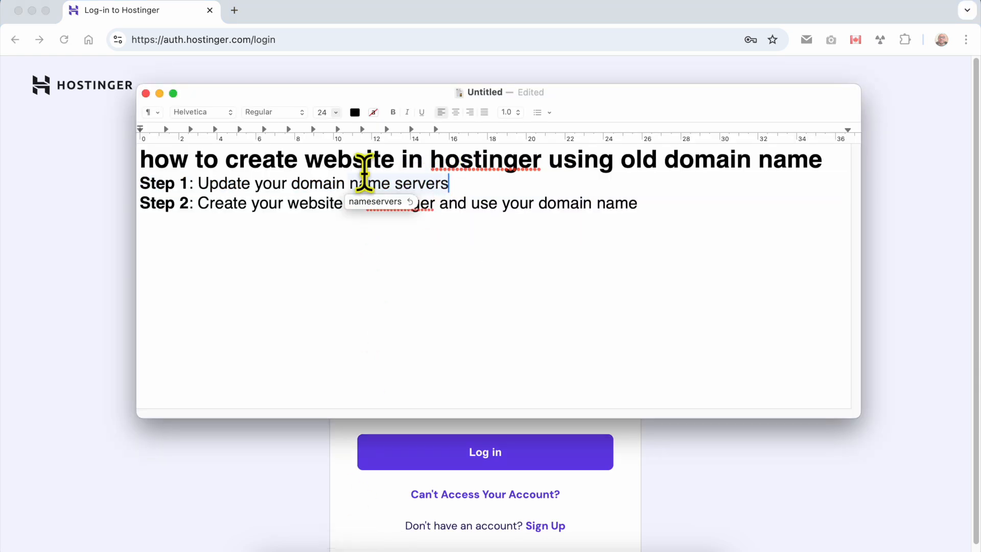
click(98, 139)
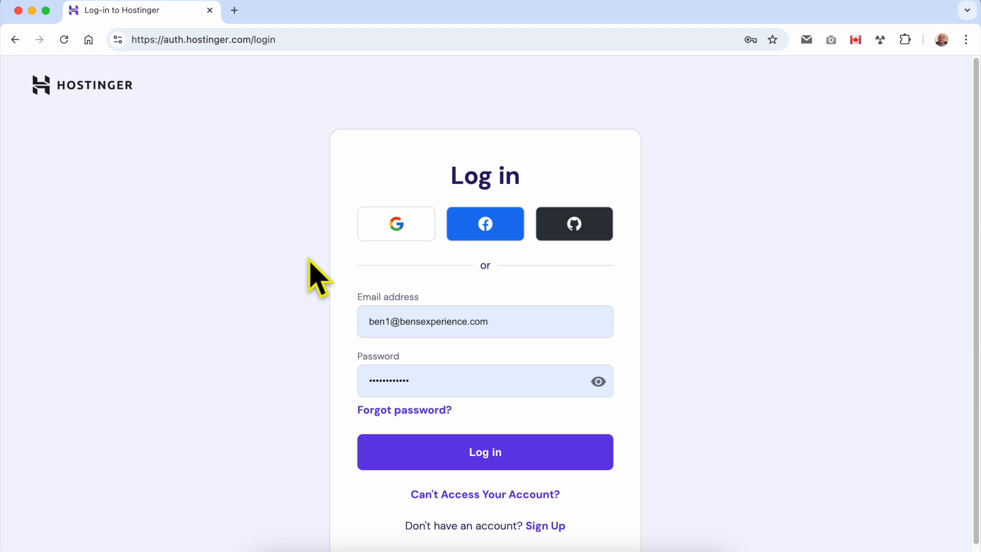
Log in to Hostinger with the prefilled credentials and open the DNS / Nameservers settings of benstutorial.com.
click(535, 459)
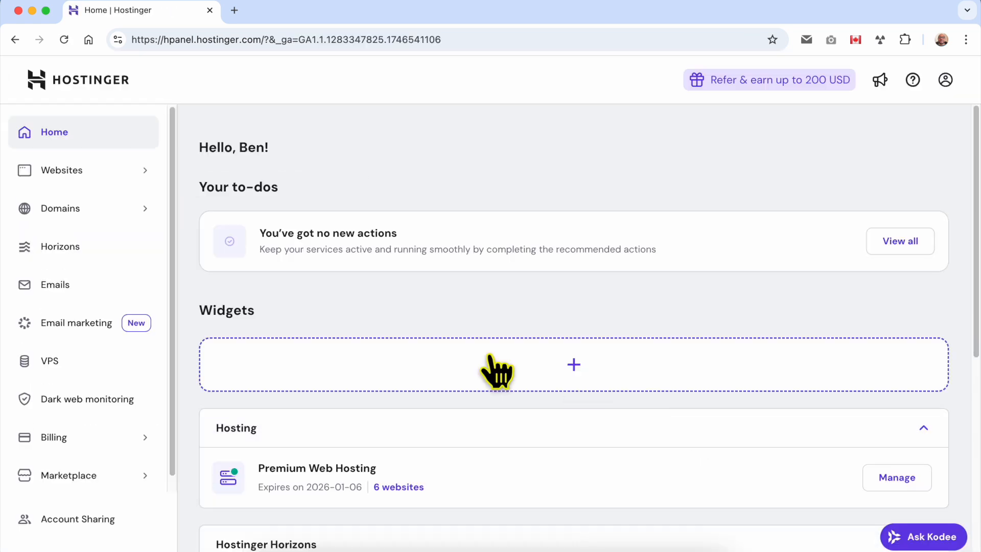
click(104, 208)
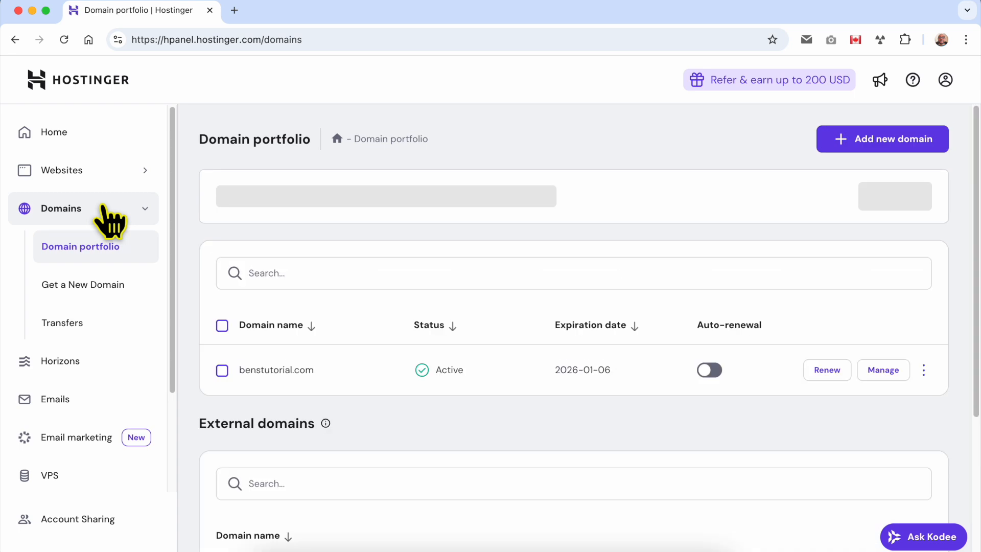
double_click(370, 396)
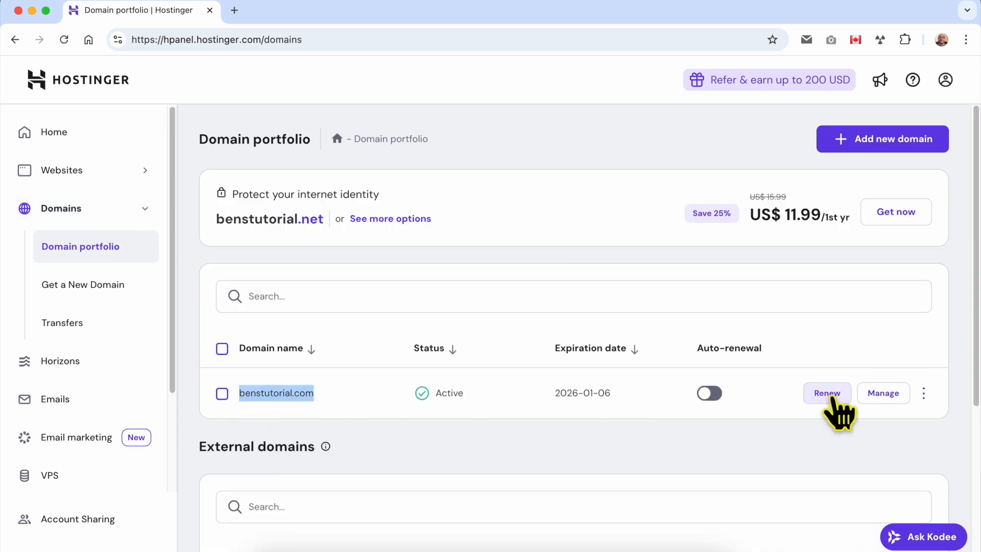
click(892, 404)
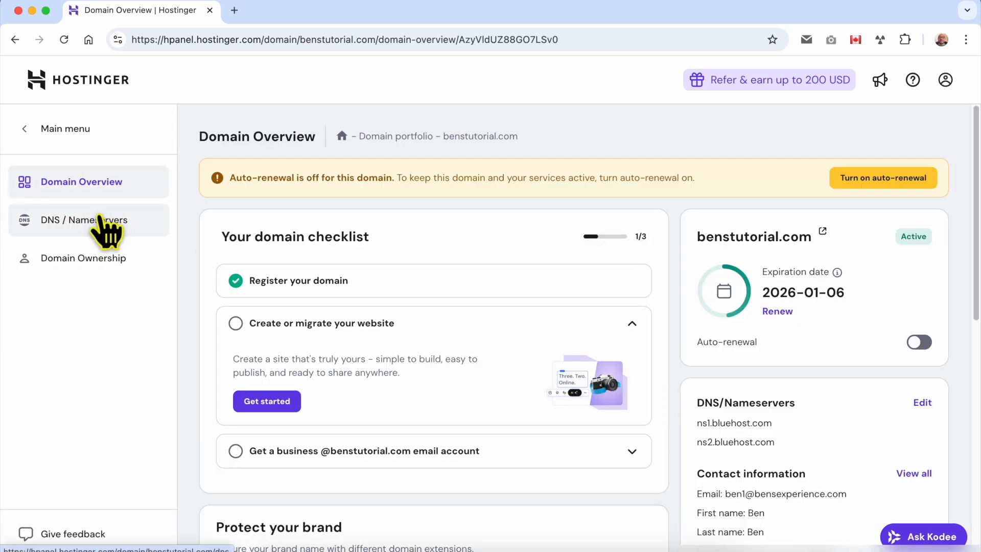
click(105, 234)
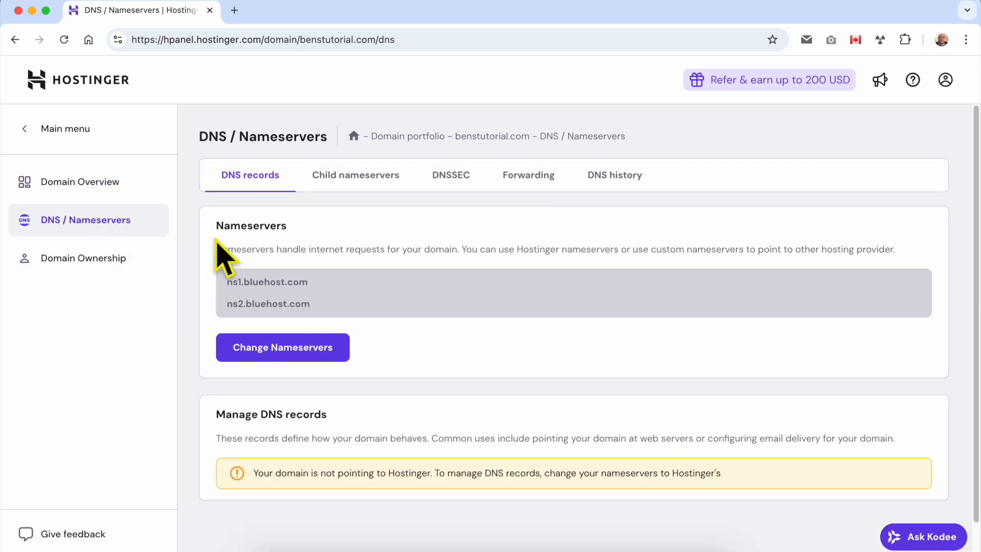
Change benstutorial.com to use the recommended Hostinger nameservers and save the change.
drag(217, 228, 300, 229)
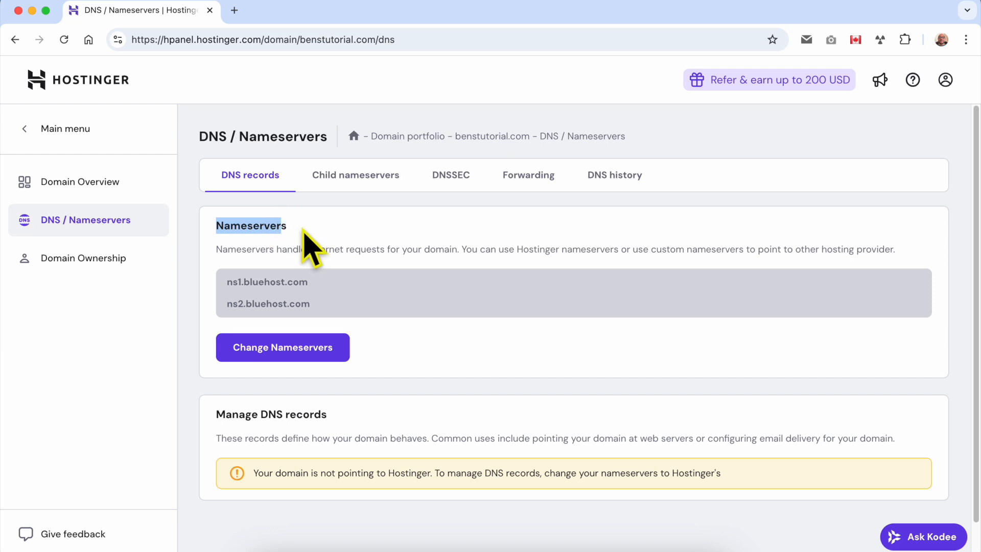
click(325, 302)
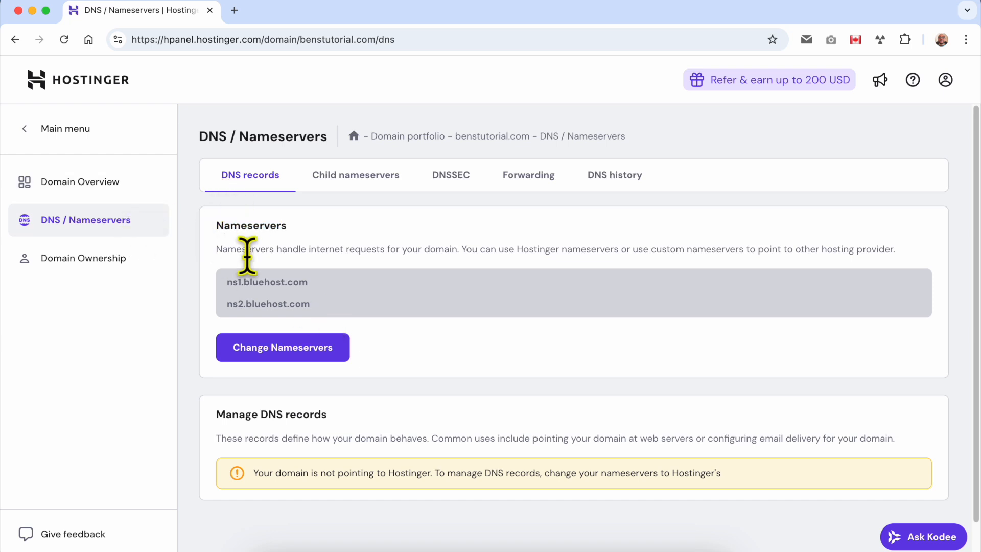
drag(226, 280, 302, 292)
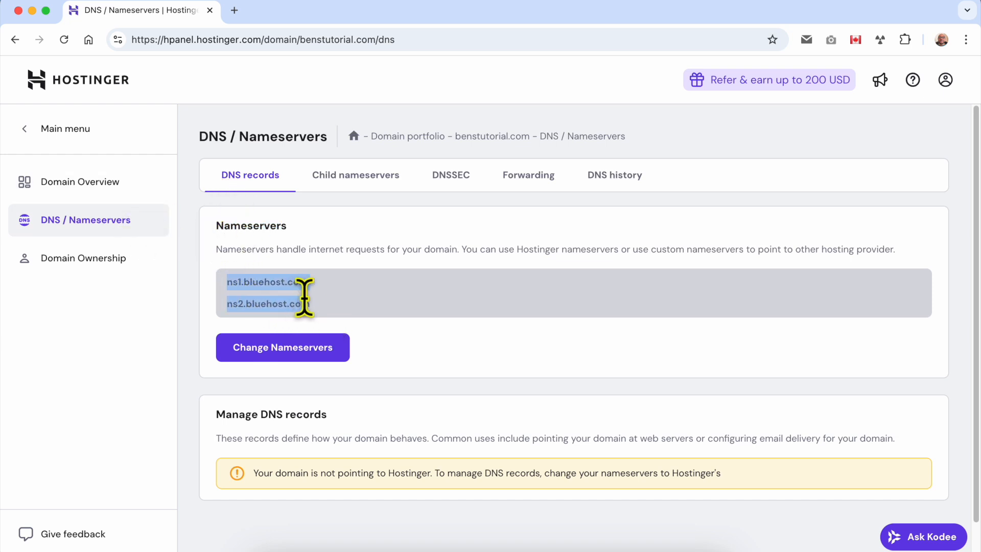
click(343, 281)
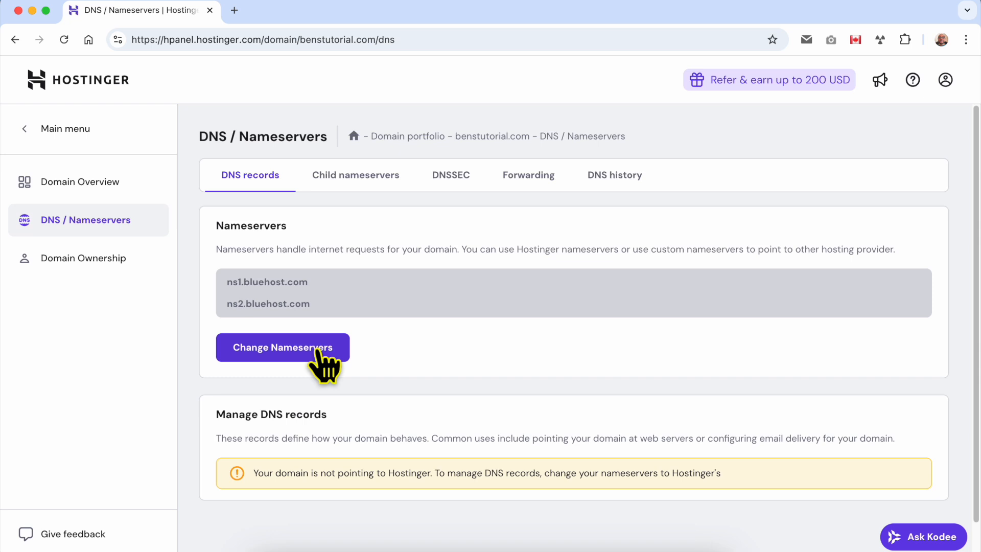
click(317, 350)
scroll(401, 351, down, 2)
click(326, 339)
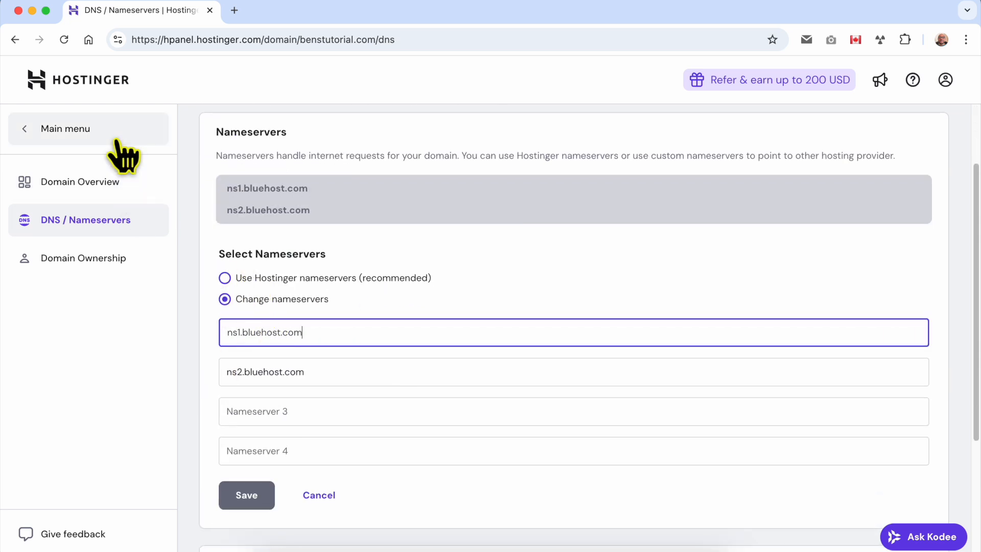
click(231, 279)
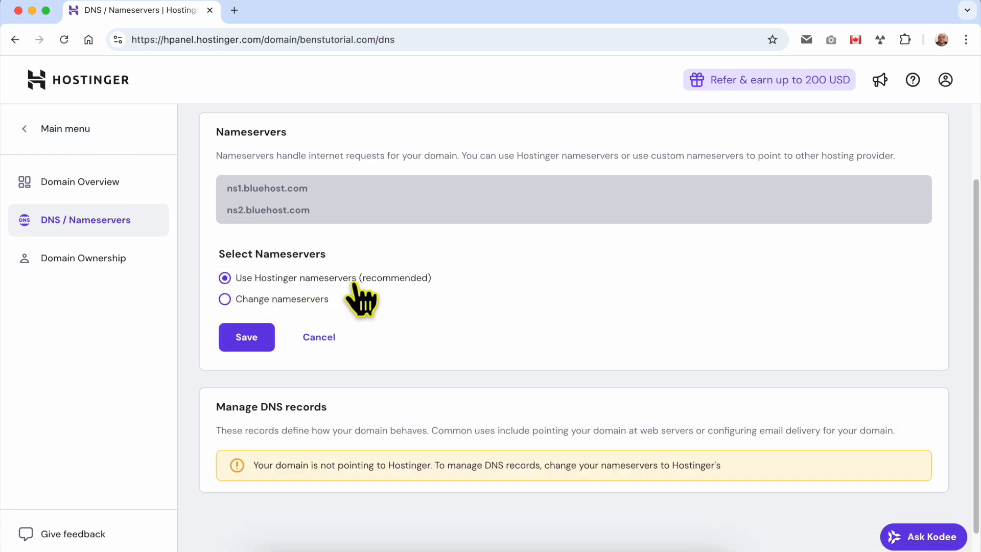
click(240, 339)
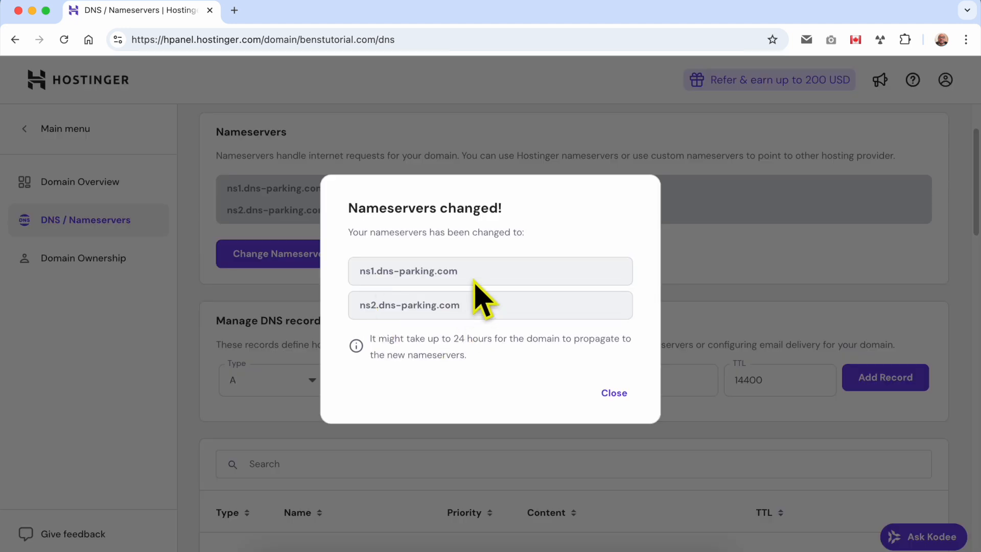
Copy ns1.dns-parking.com and ns2.dns-parking.com from the confirmation into the TextEdit notes, a few lines below Step 2.
drag(475, 276, 365, 288)
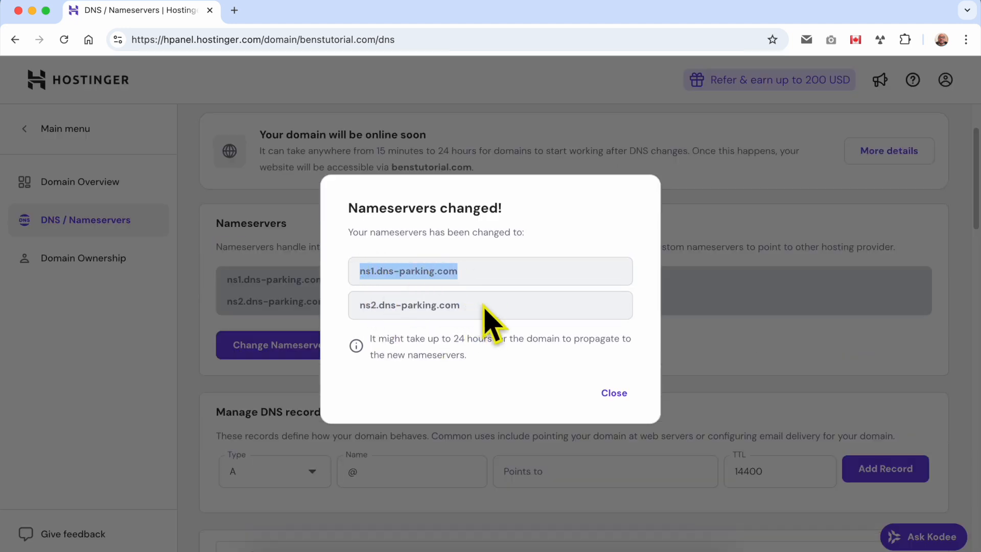
drag(489, 313, 361, 284)
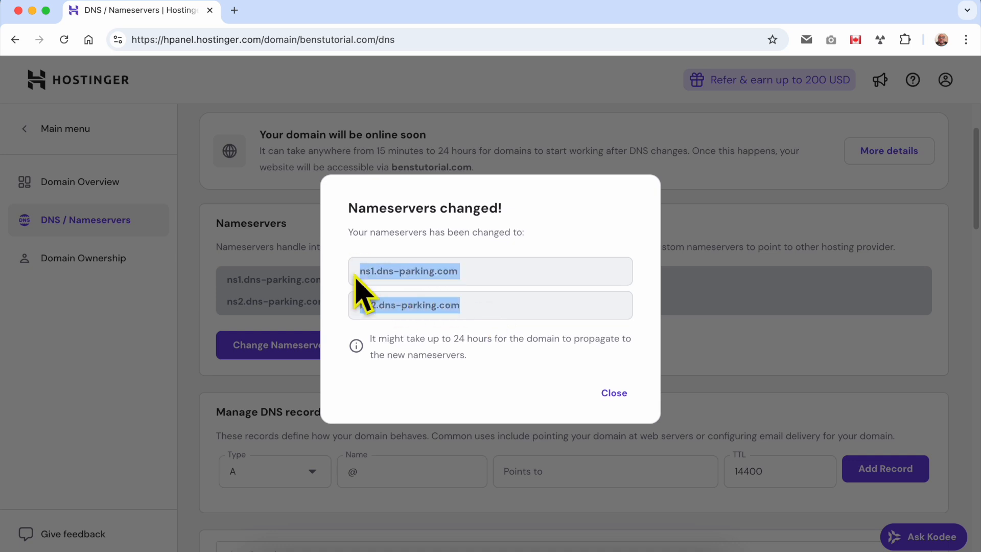
right_click(401, 271)
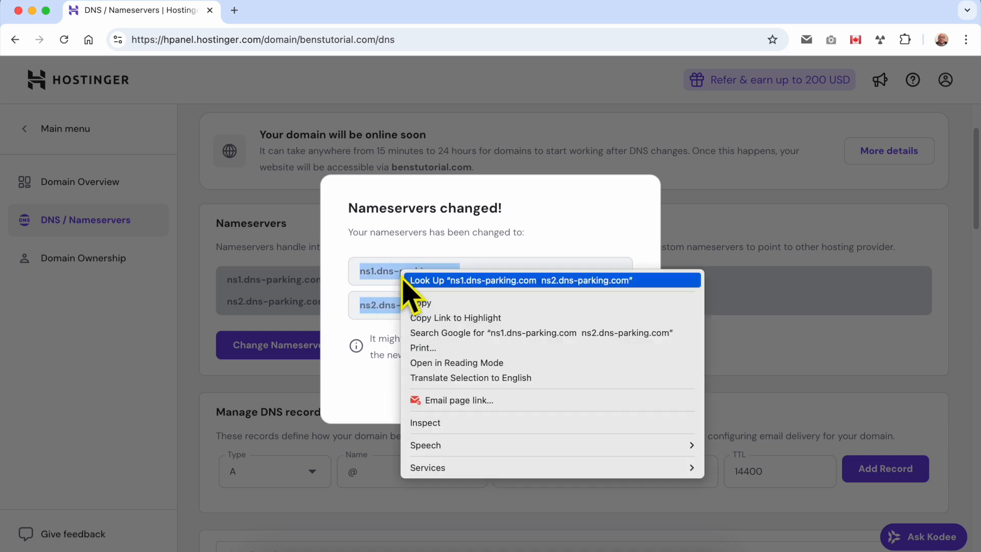
click(416, 302)
click(348, 548)
click(685, 254)
key(Return)
key(Return)
key(Return)
key(cmd+v)
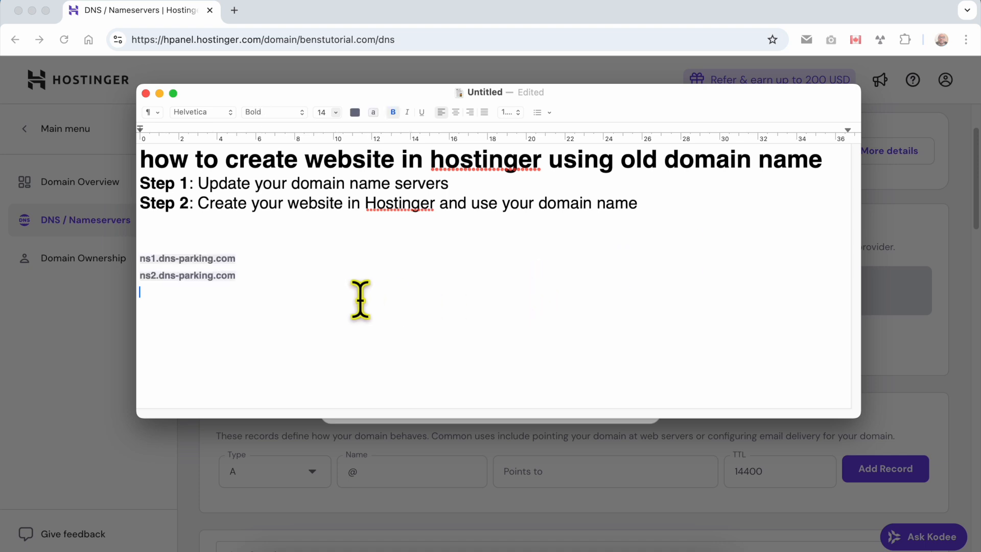
click(132, 357)
Read the domain propagation notice and close the nameserver change confirmation.
drag(372, 339, 503, 364)
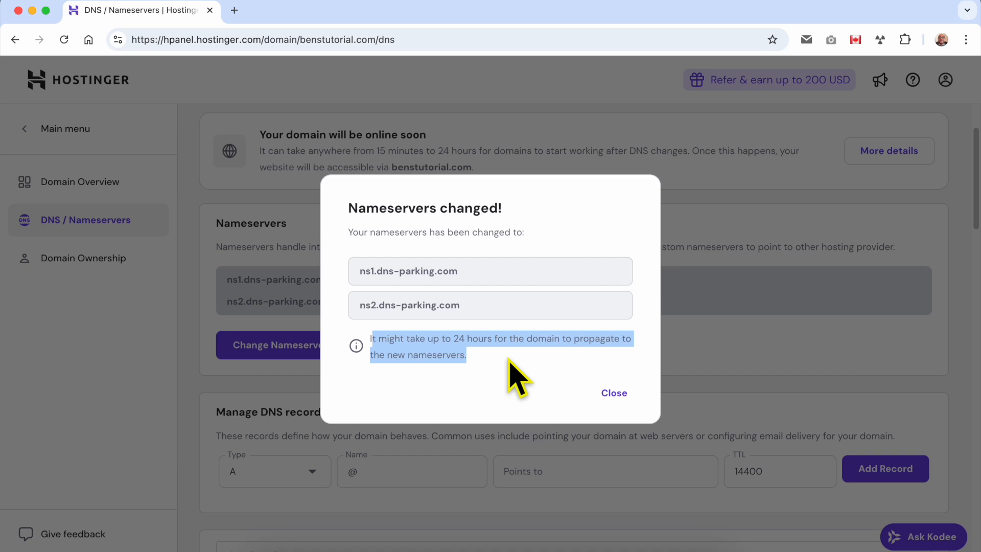
click(509, 359)
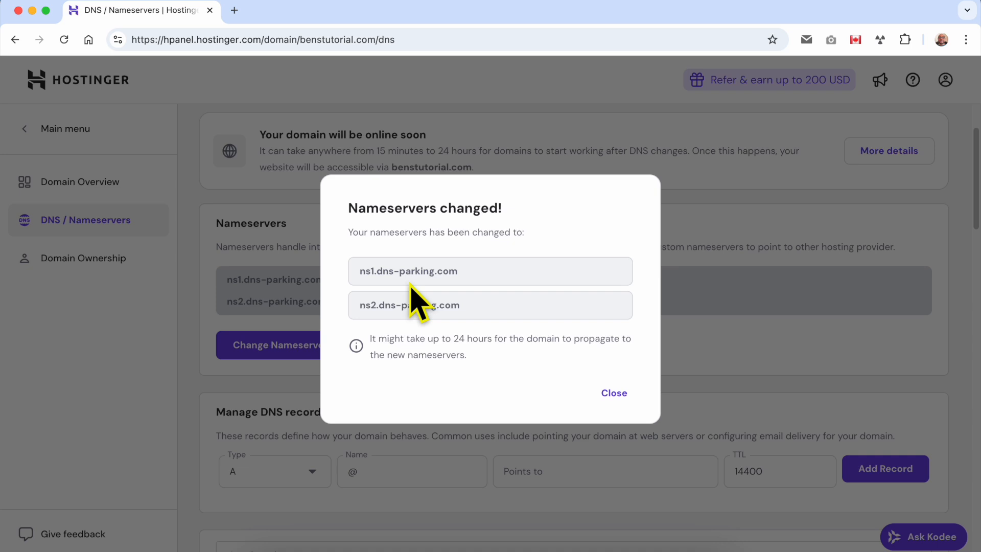
click(615, 393)
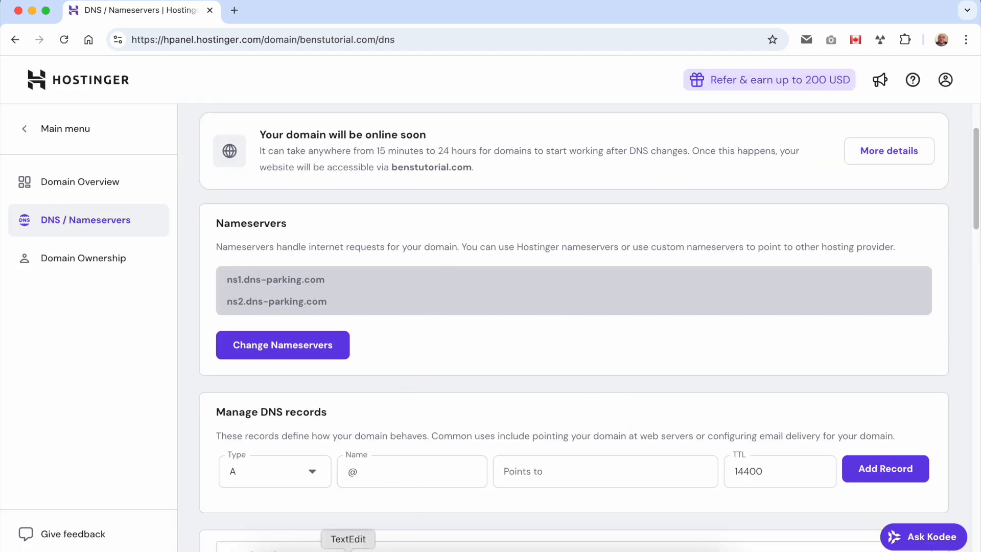
Check Step 2 in the TextEdit notes, about creating the website and using the domain name.
click(348, 542)
triple_click(240, 203)
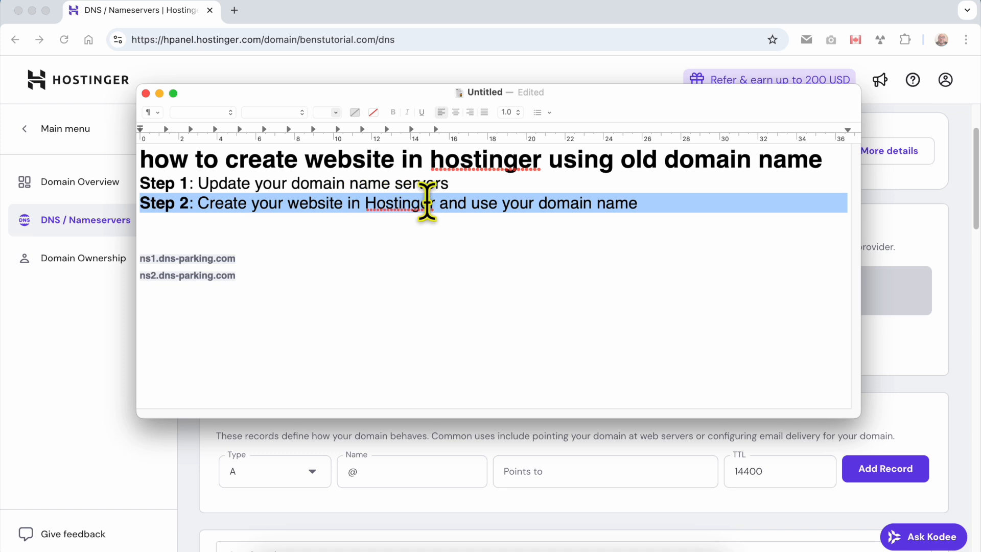
click(87, 383)
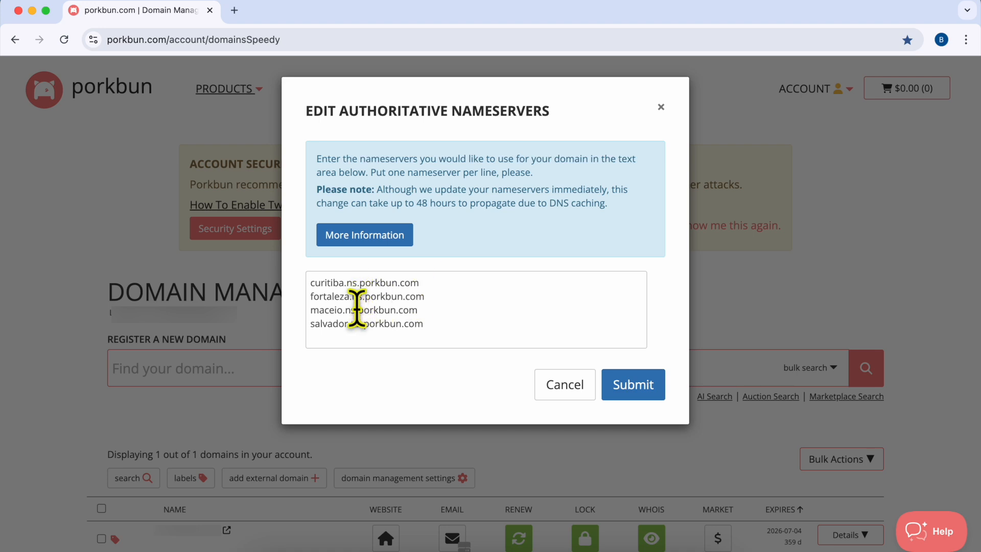
Replace Porkbun's authoritative nameservers with ns1.dns-parking.com and ns2.dns-parking.com copied from the TextEdit notes, and submit the change.
drag(431, 316, 259, 278)
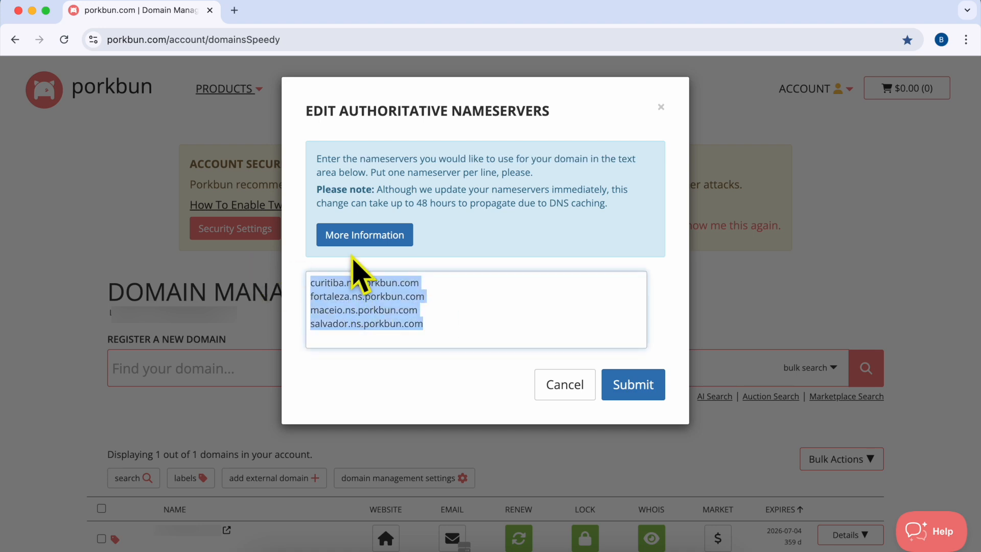
key(BackSpace)
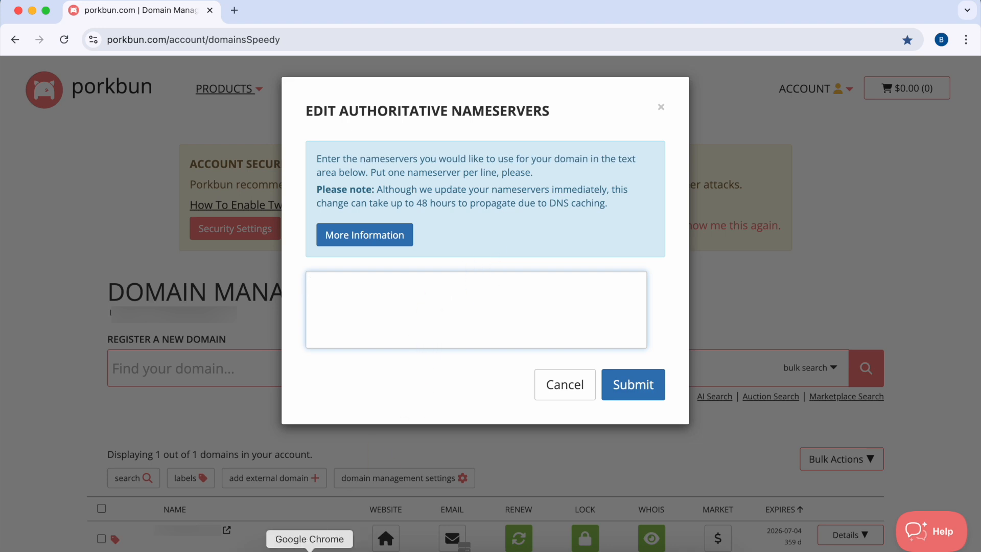
click(351, 505)
drag(245, 280, 140, 259)
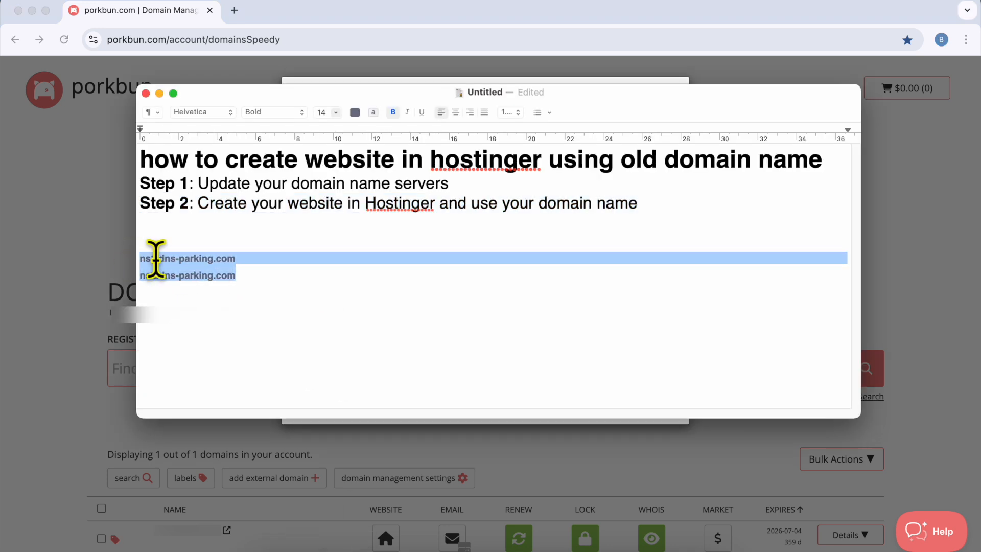
right_click(156, 258)
click(183, 347)
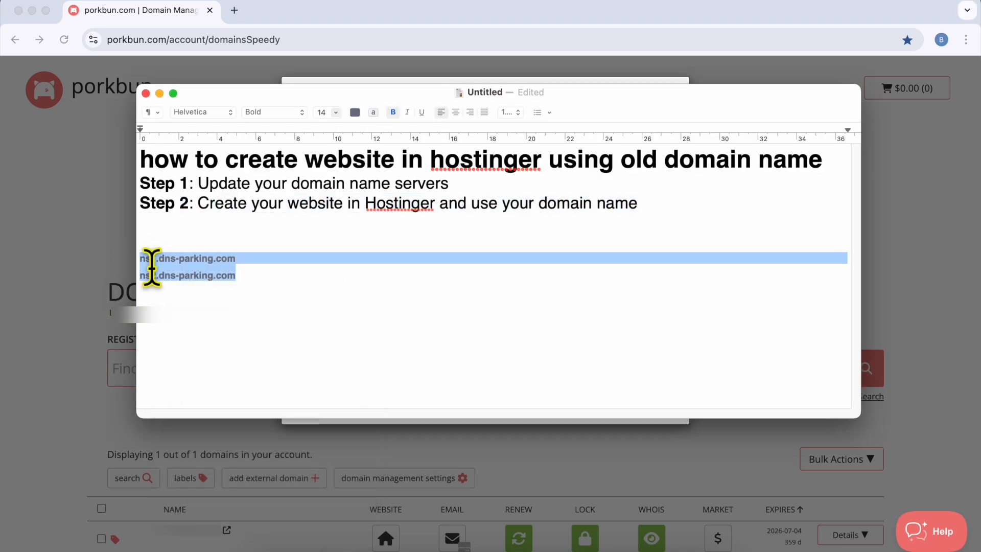
click(105, 242)
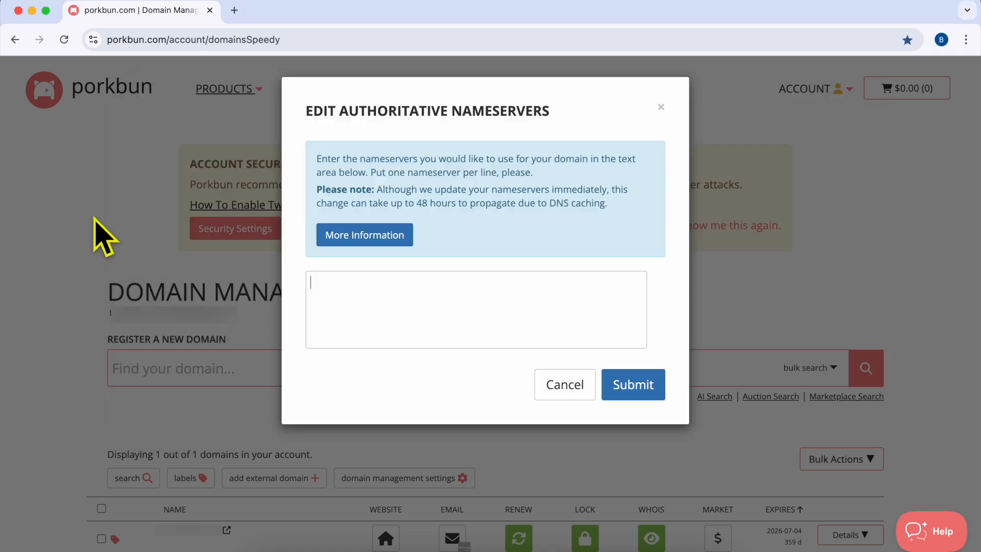
right_click(347, 302)
click(368, 364)
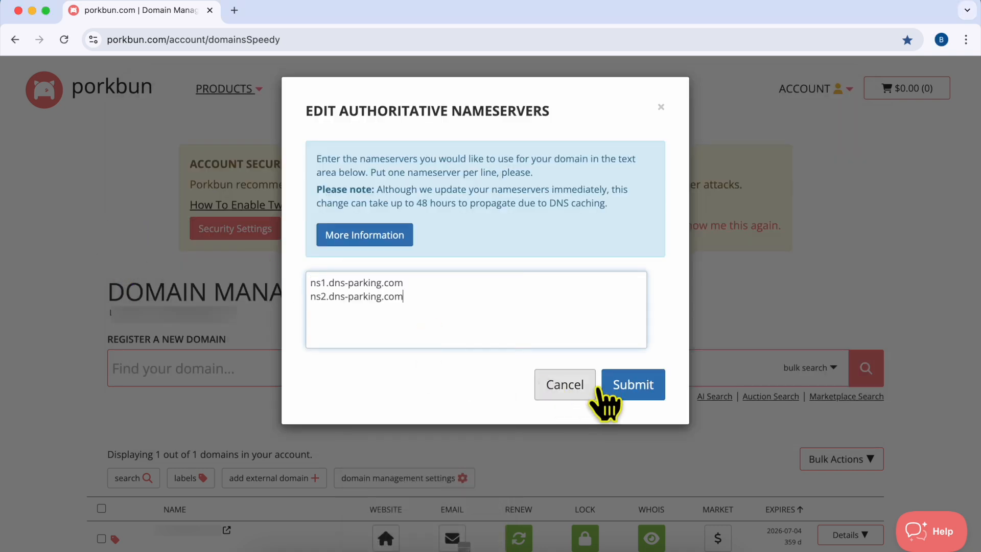
click(634, 384)
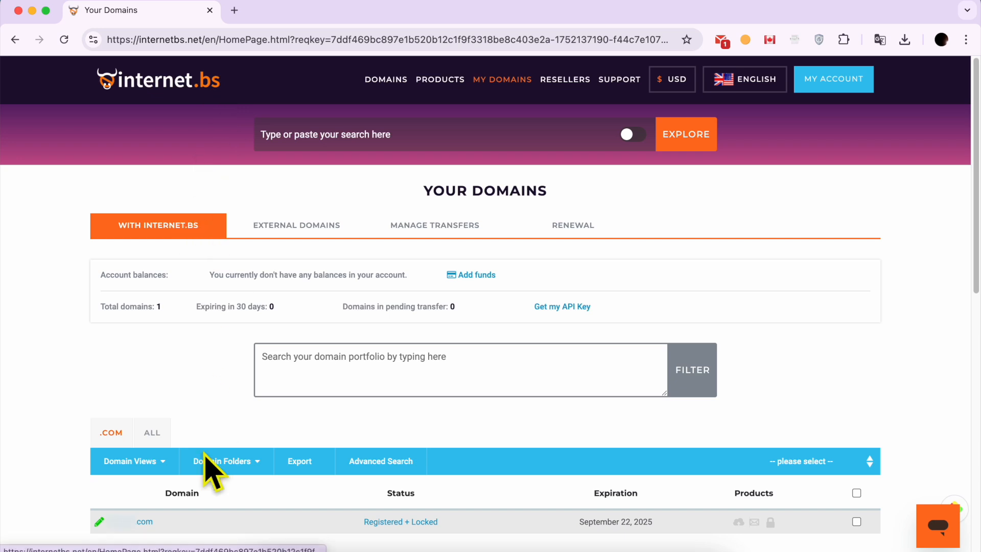
Open the registered .com domain's setup at internet.bs and review the entries listed under its own nameservers.
click(139, 522)
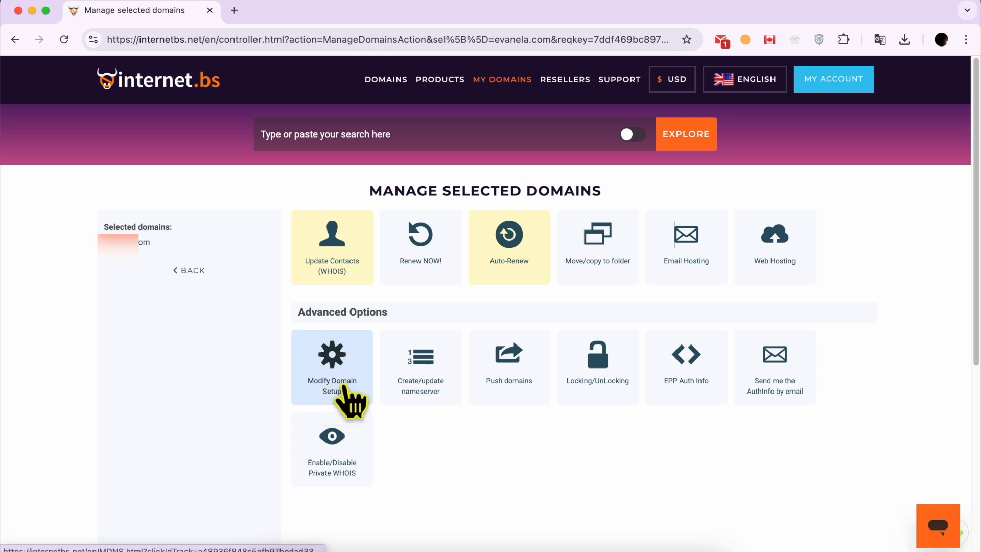
click(347, 389)
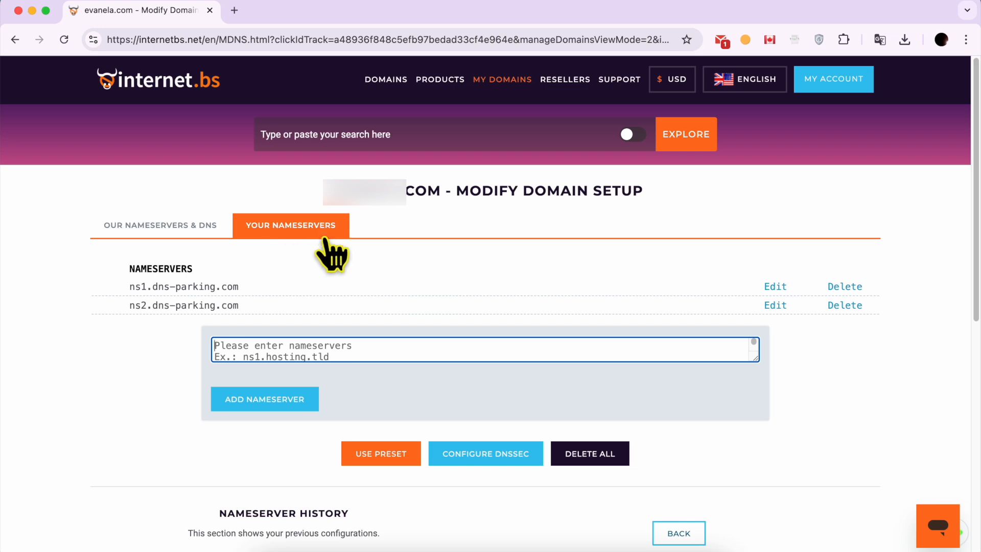
mouse_move(254, 300)
mouse_down()
mouse_move(133, 285)
mouse_move(254, 315)
mouse_up()
click(150, 294)
click(262, 308)
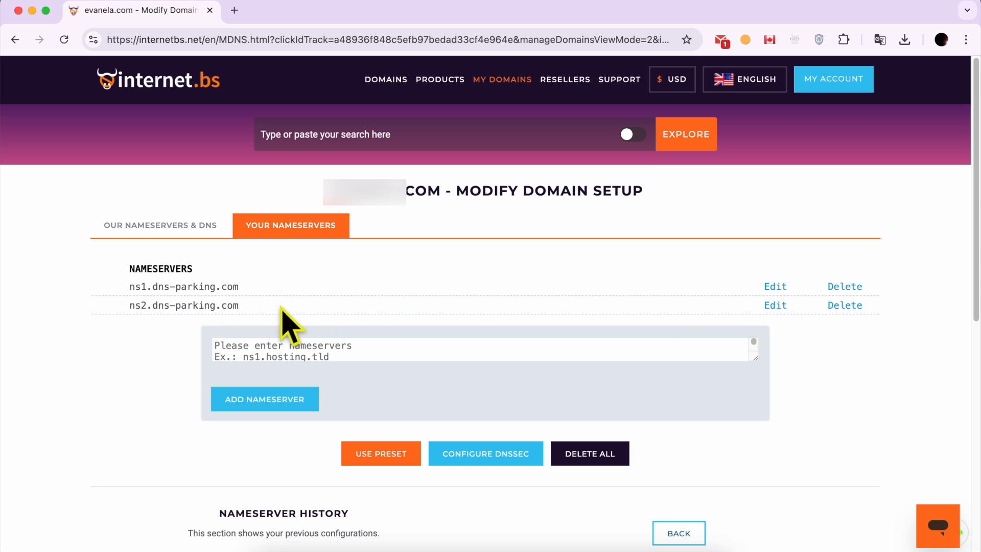
drag(261, 313, 125, 287)
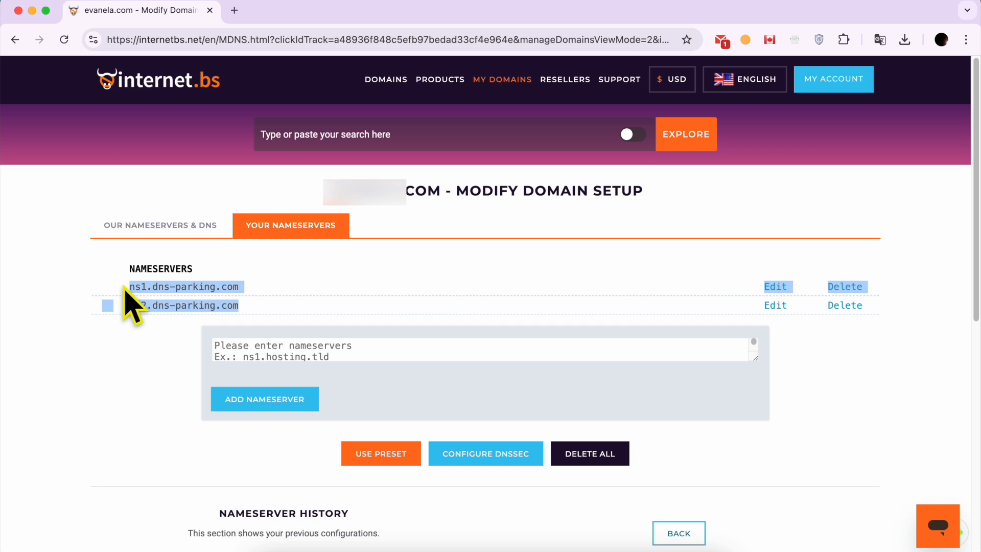
Mark both existing nameservers of the domain for deletion.
click(859, 314)
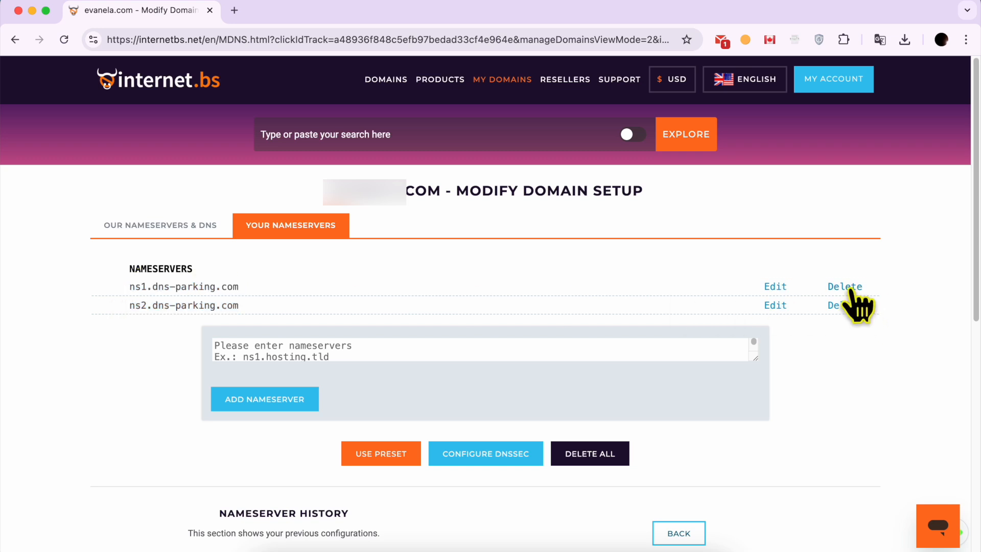
click(853, 288)
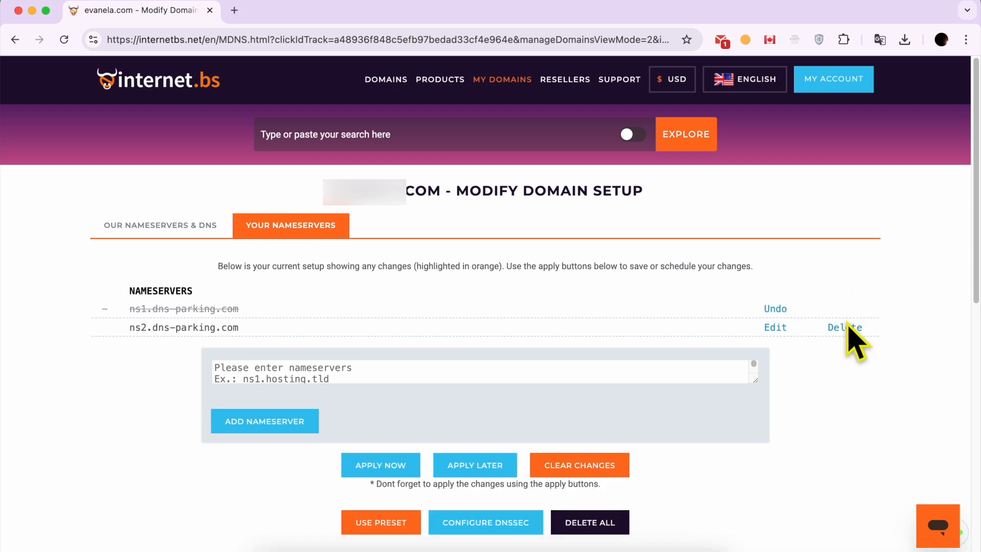
click(848, 327)
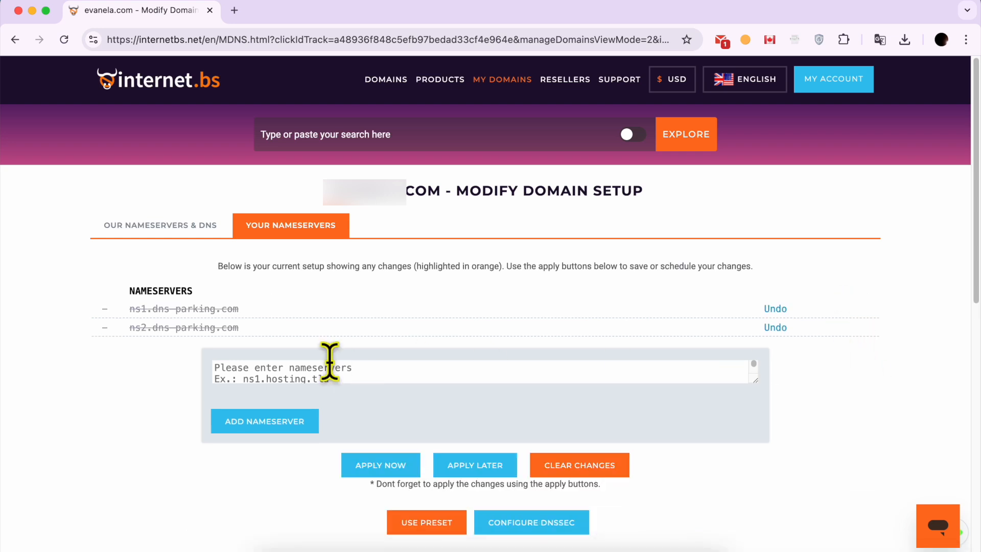
Paste ns1.dns-parking.com and ns2.dns-parking.com as the domain's new nameservers and add them.
click(310, 370)
right_click(289, 401)
click(282, 374)
right_click(285, 373)
click(309, 379)
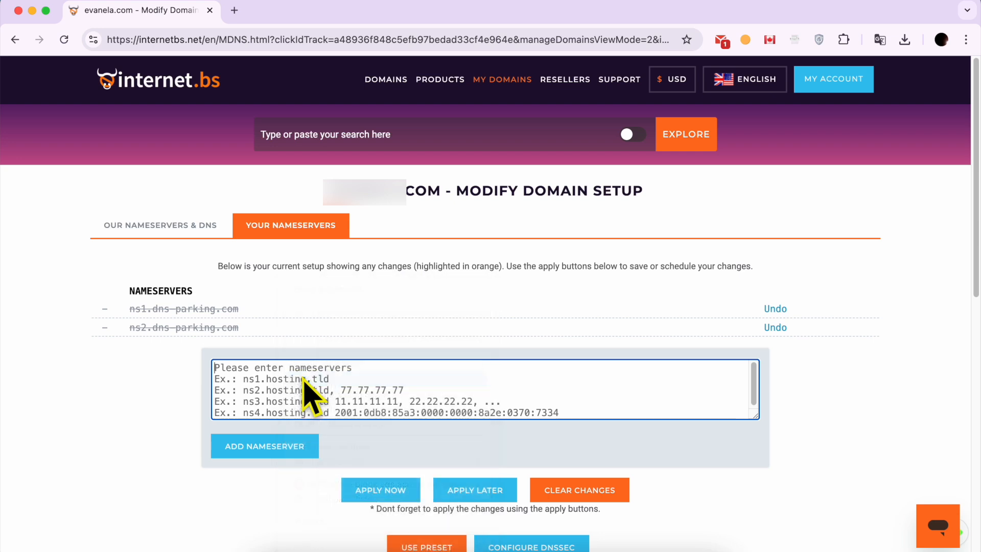
drag(327, 380, 206, 358)
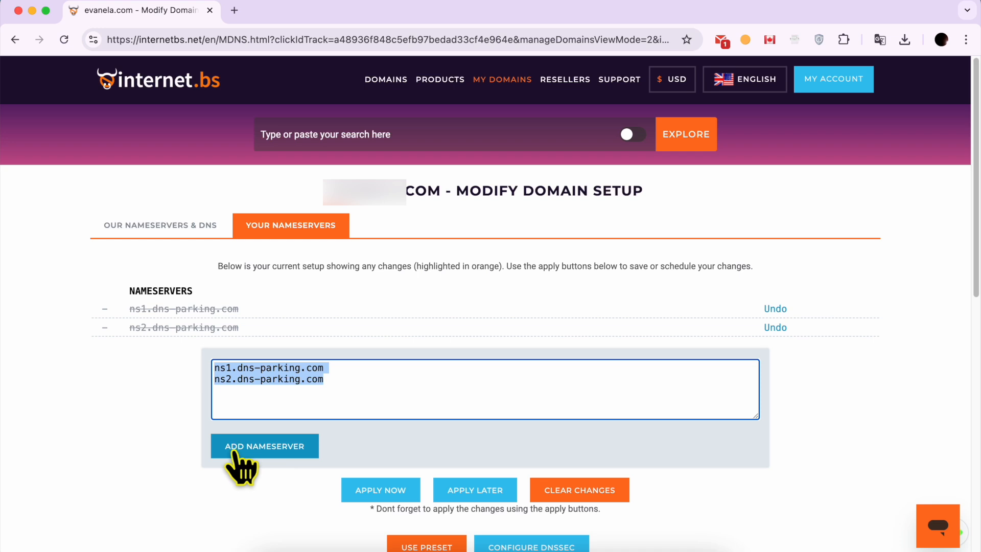
click(284, 448)
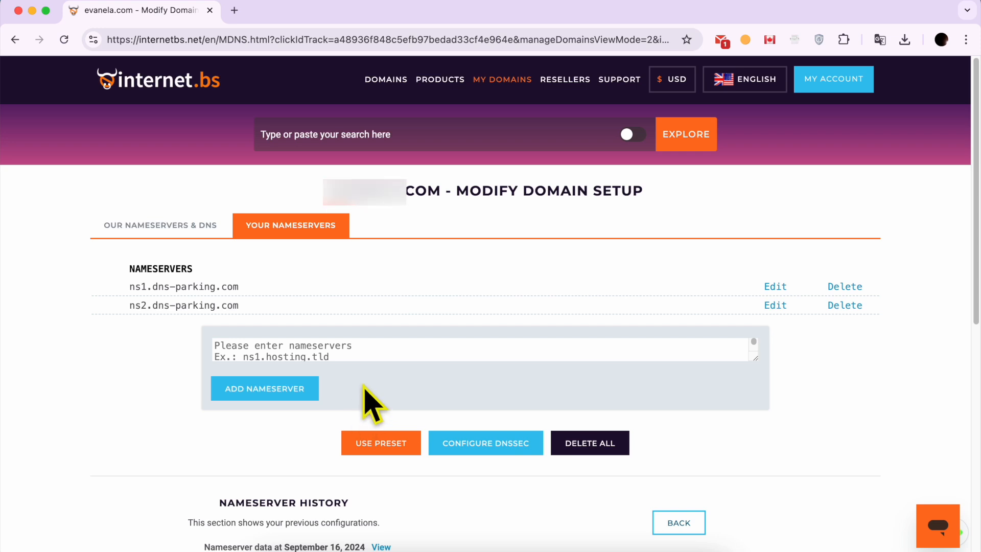
Review Steps 1 and 2 in the TextEdit notes and switch to the Hostinger login page.
click(348, 547)
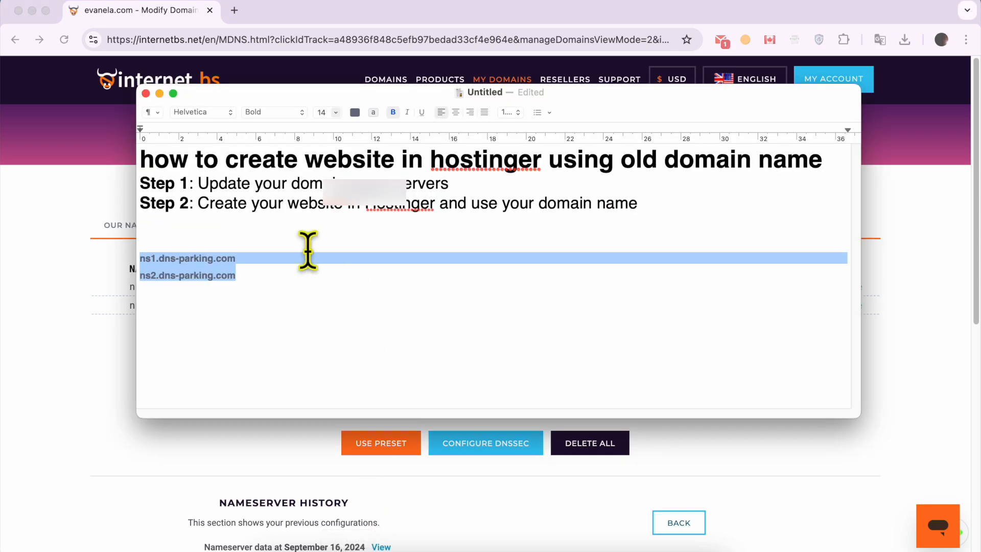
triple_click(263, 184)
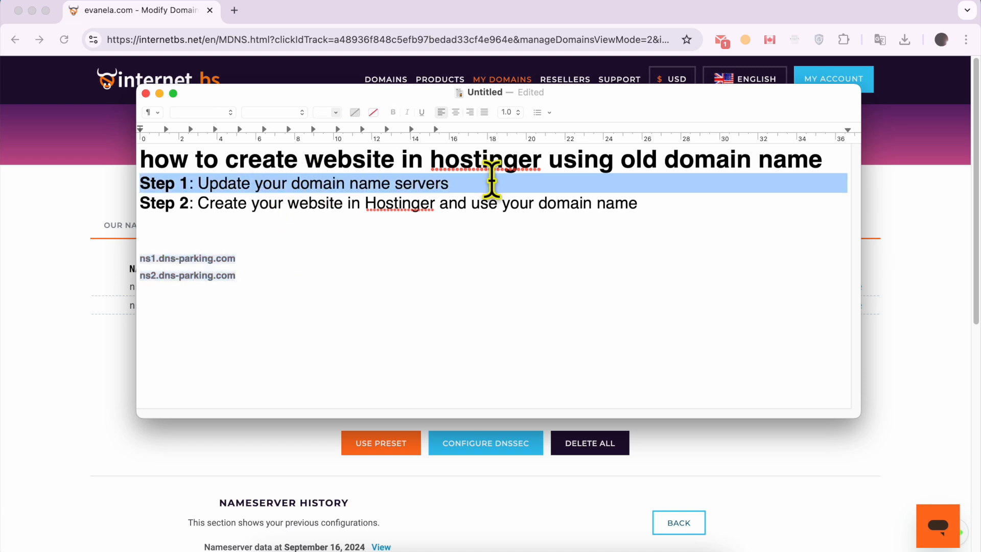
triple_click(430, 203)
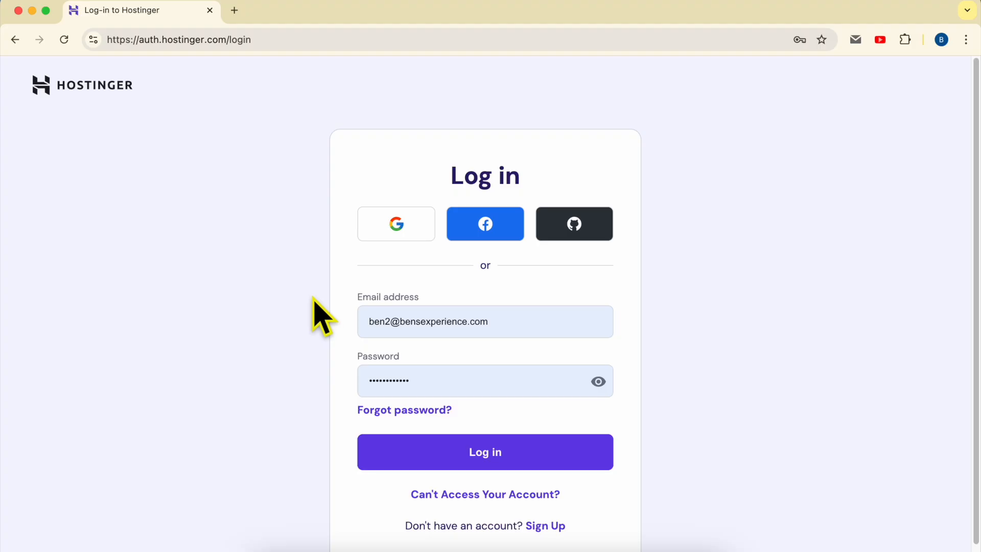
click(524, 460)
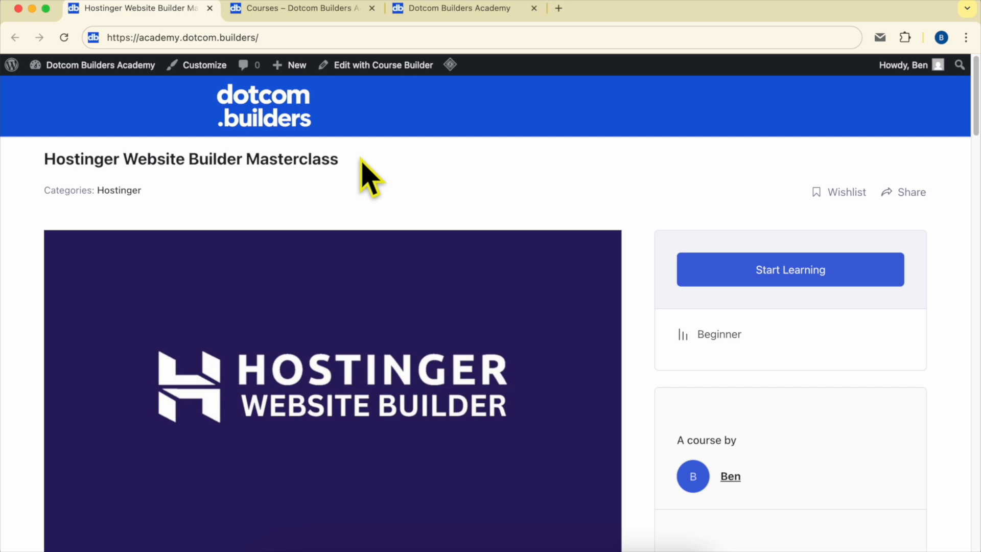
Look through the course content of the Hostinger Website Builder Masterclass, expanding the Editing Page Content section.
scroll(367, 176, down, 15)
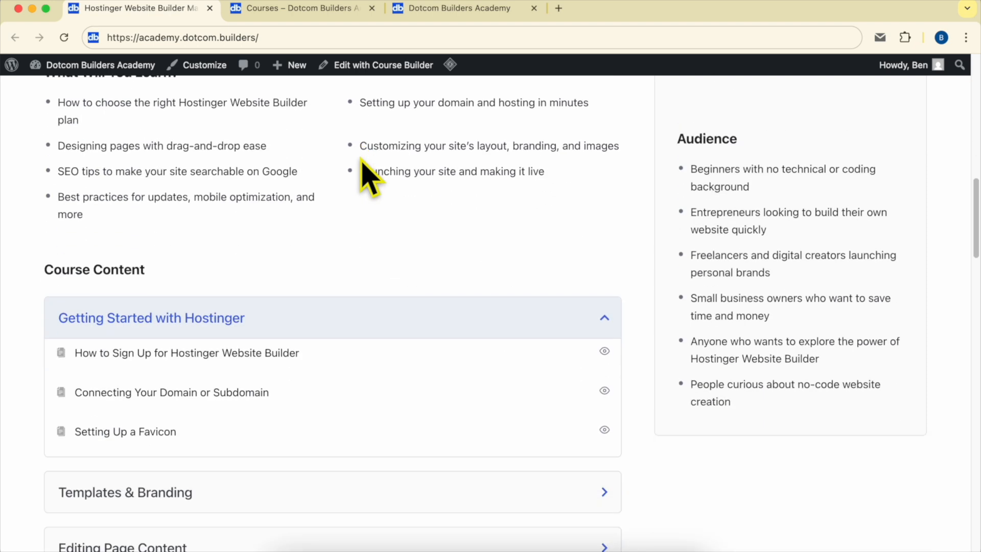
scroll(368, 176, down, 3)
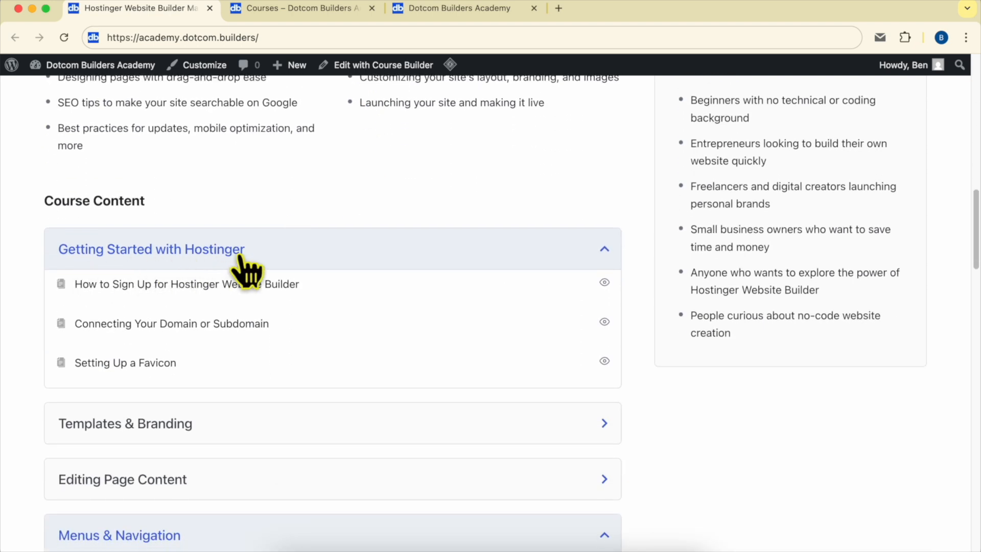
scroll(204, 296, down, 9)
scroll(97, 278, down, 1)
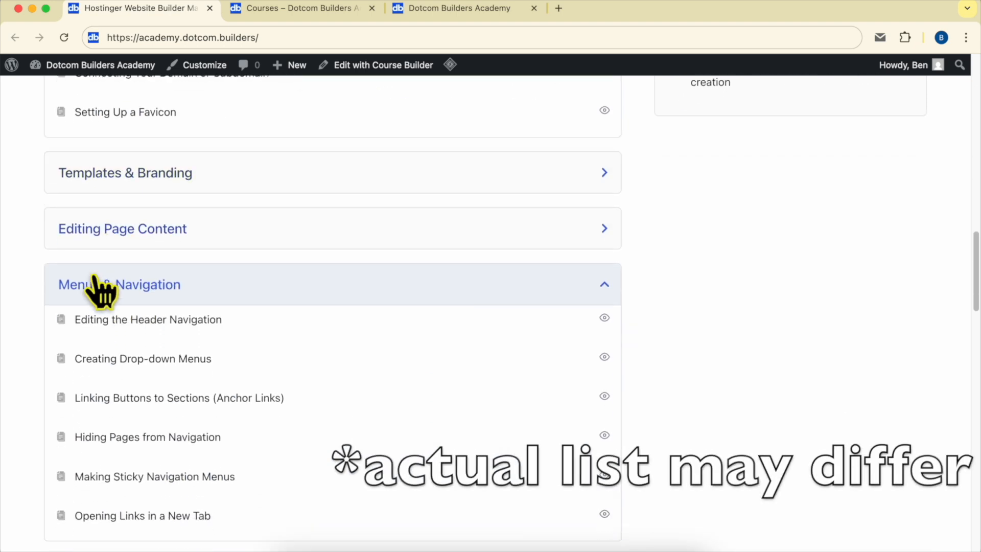
scroll(97, 294, down, 3)
click(179, 180)
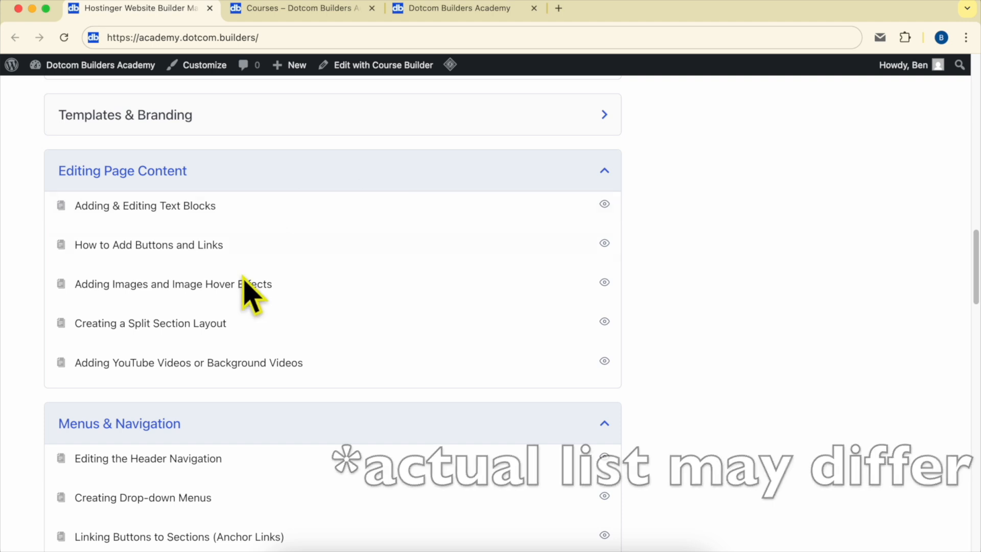
scroll(109, 263, down, 10)
scroll(225, 221, down, 13)
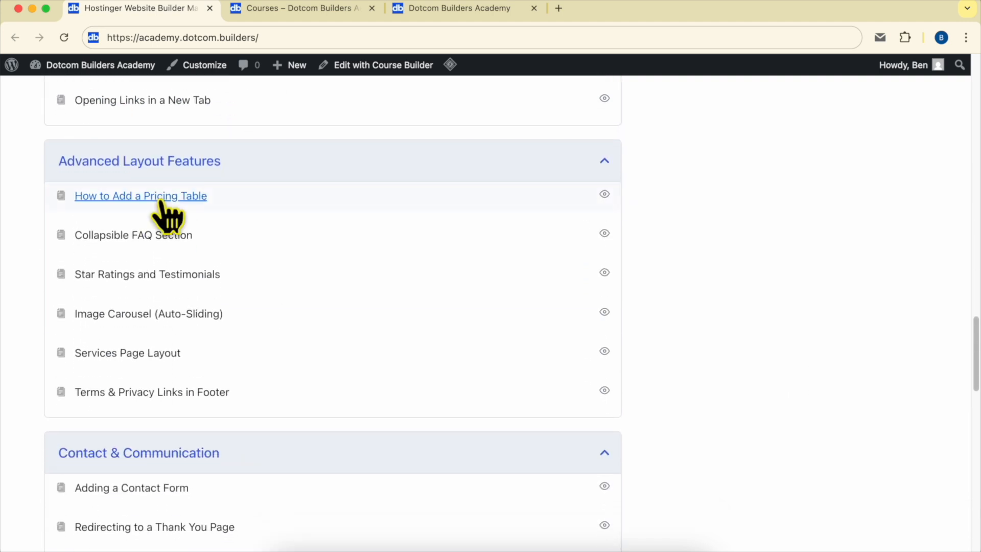
scroll(177, 205, down, 2)
scroll(268, 154, down, 12)
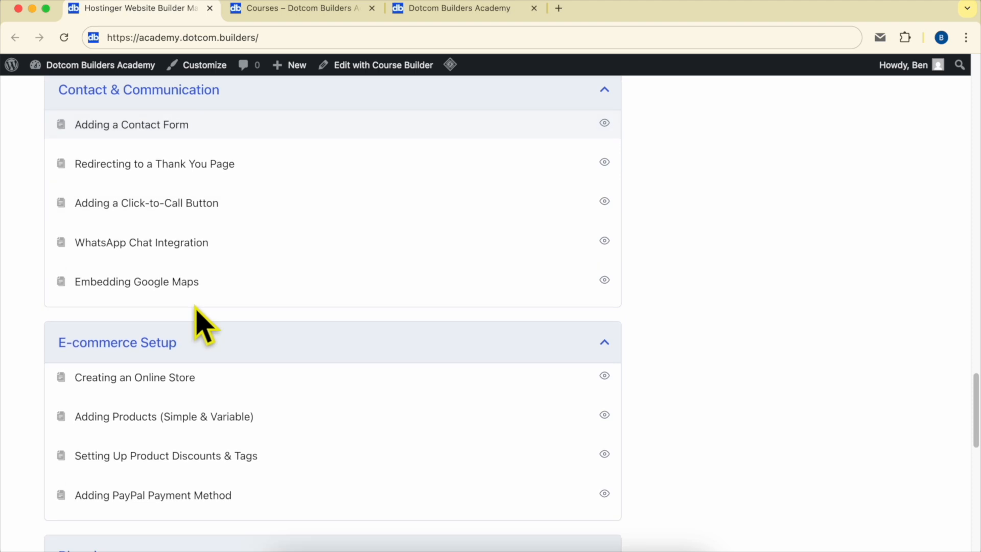
scroll(219, 300, down, 12)
scroll(244, 291, down, 14)
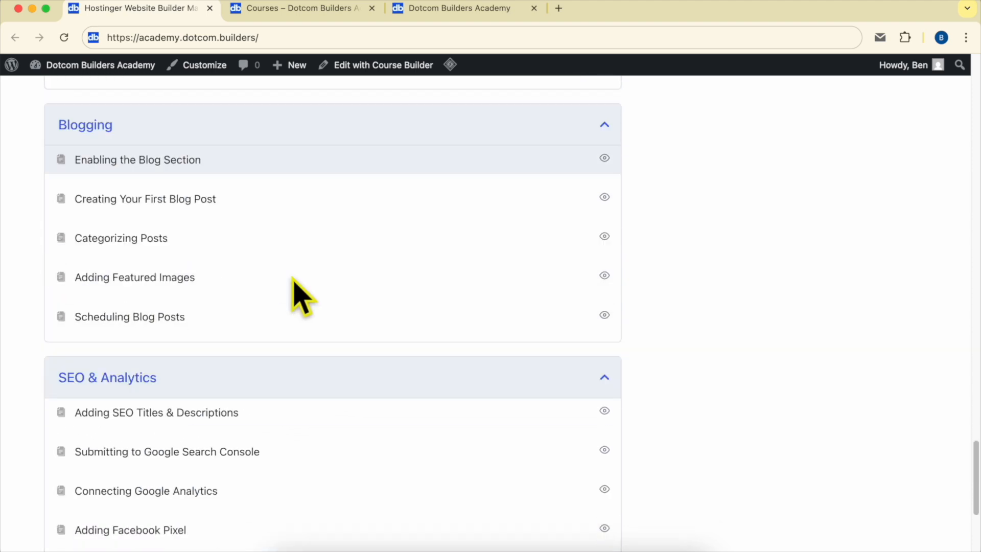
scroll(115, 399, down, 2)
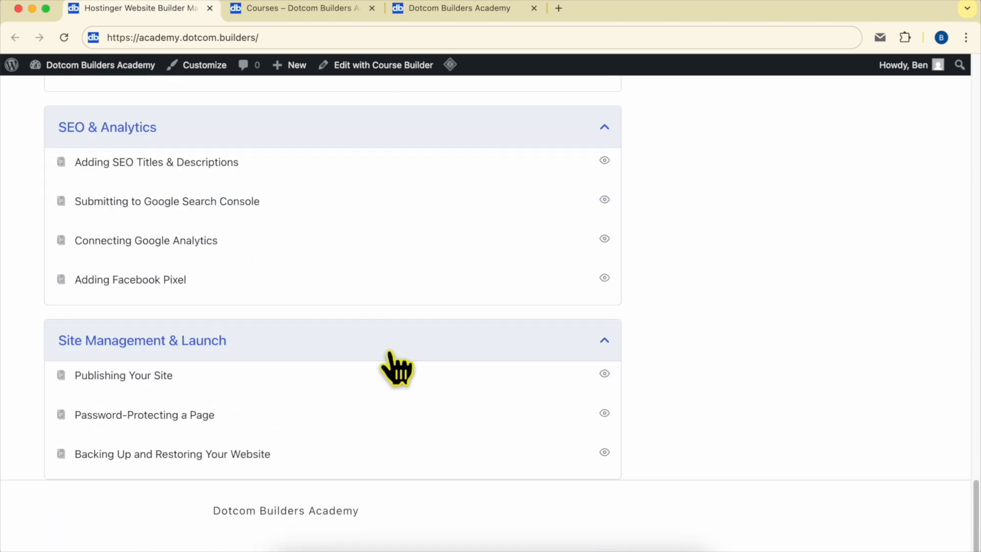
scroll(396, 366, up, 20)
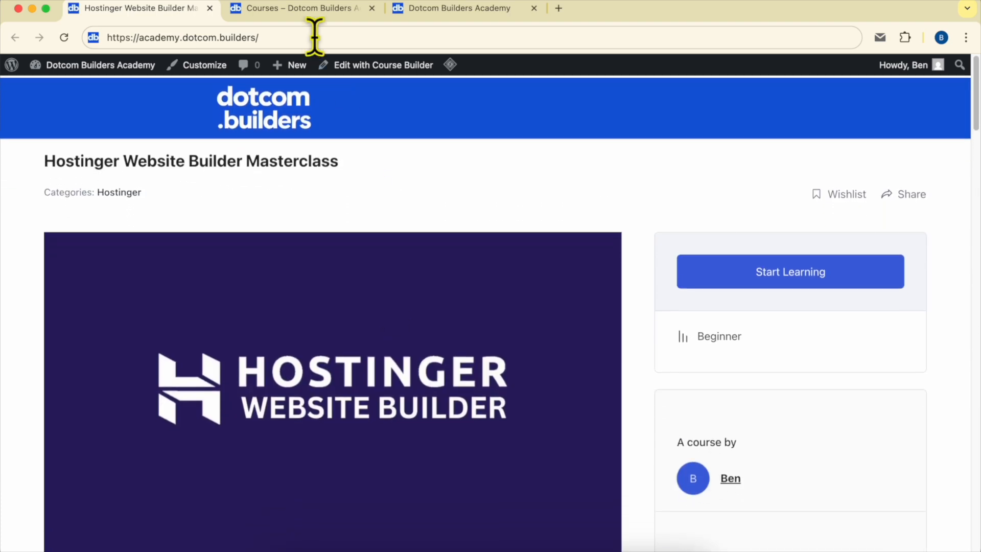
View the Dotcom Builders Academy course list and read its join page at academy.dotcom.builders.
click(294, 8)
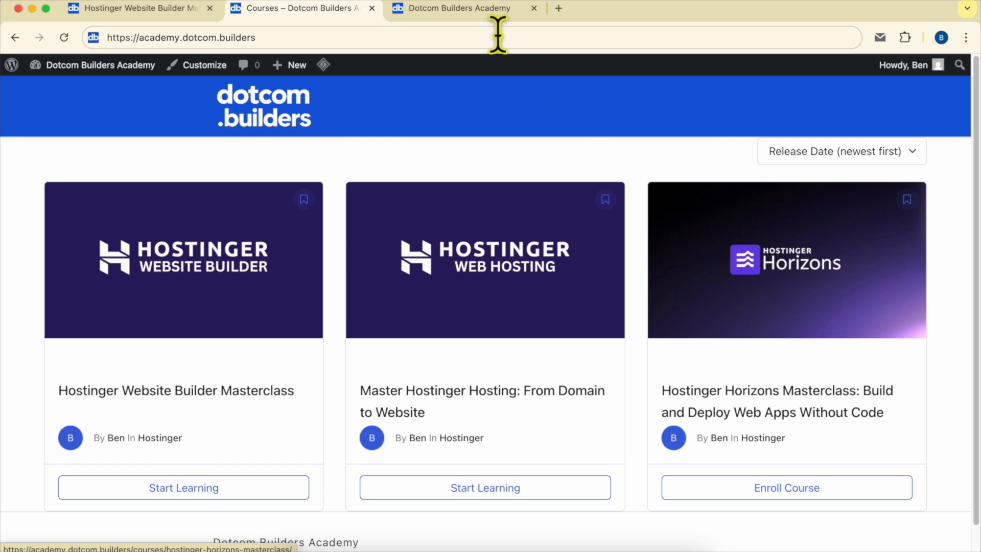
click(432, 9)
drag(125, 37, 378, 34)
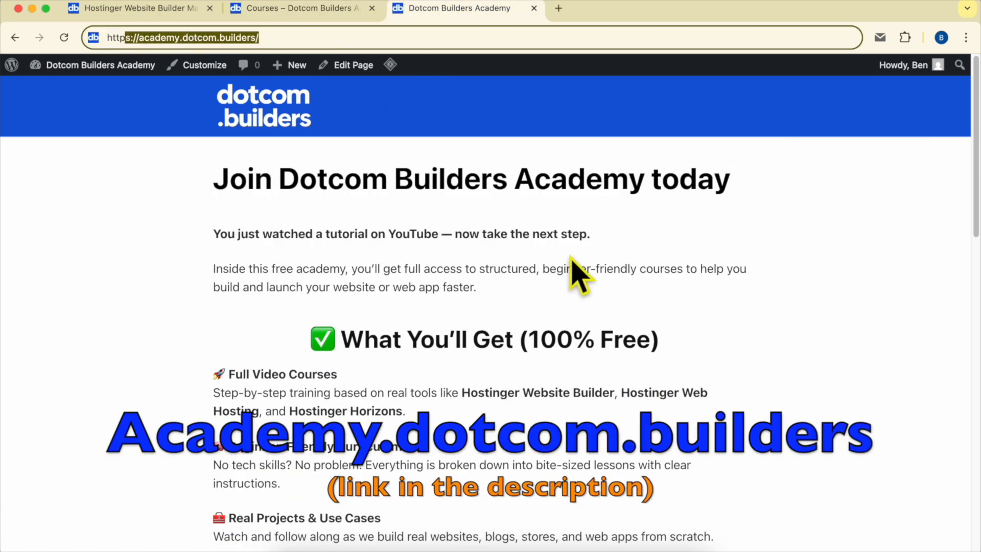
scroll(572, 263, down, 15)
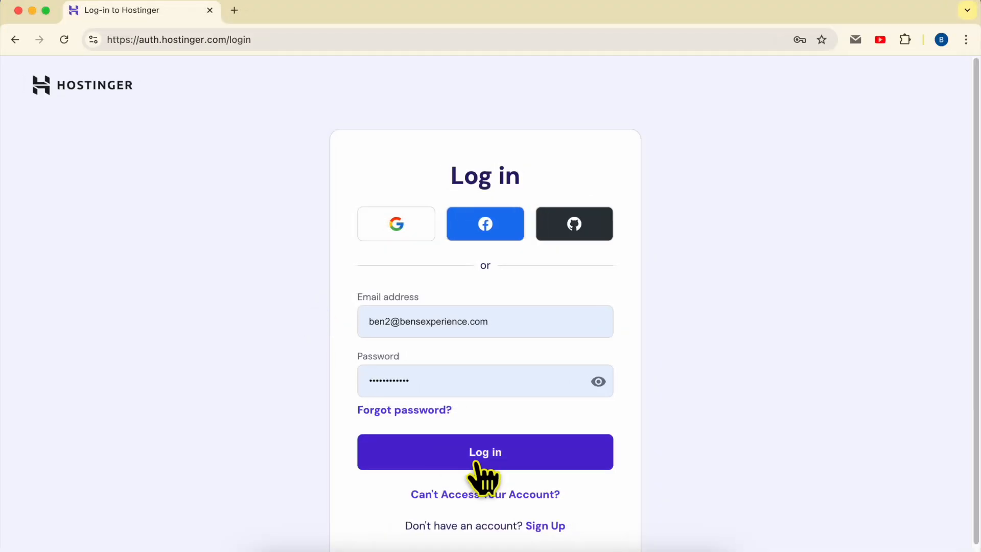
Log in to Hostinger with the prefilled credentials and open the Websites list.
click(524, 460)
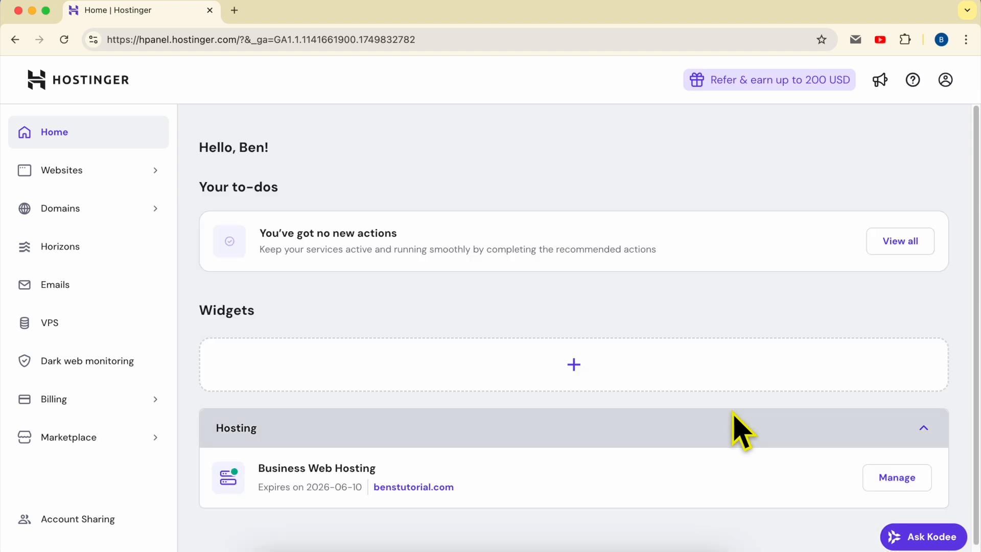
click(110, 171)
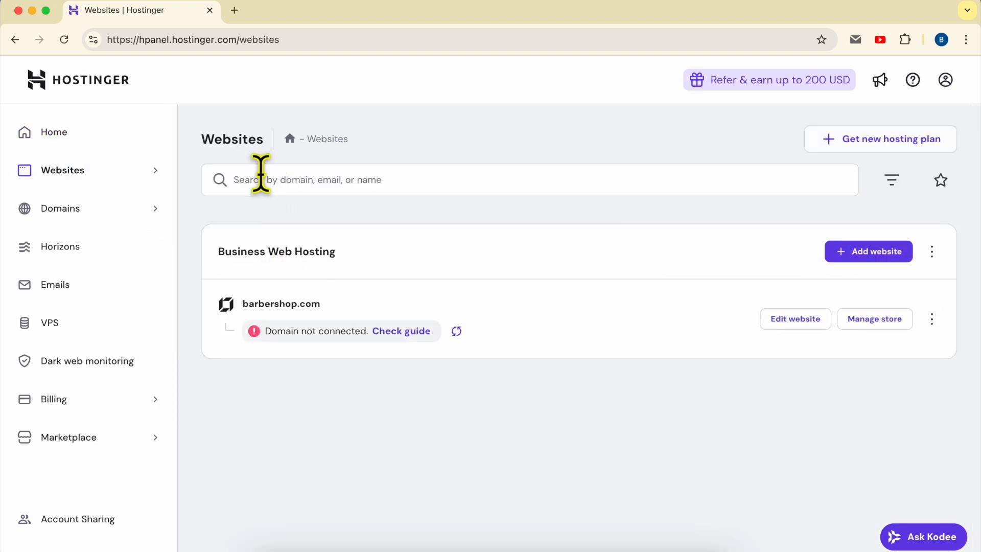
double_click(247, 142)
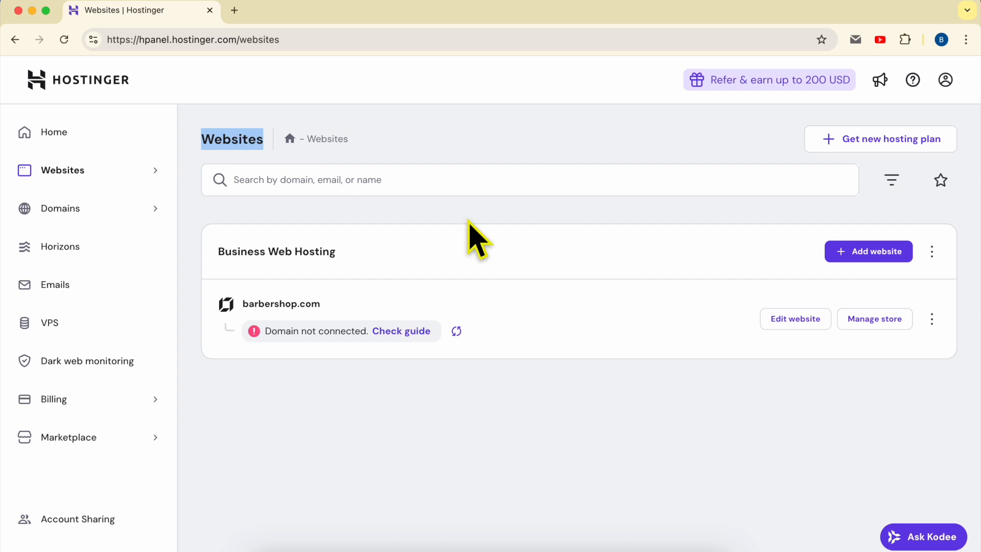
click(531, 219)
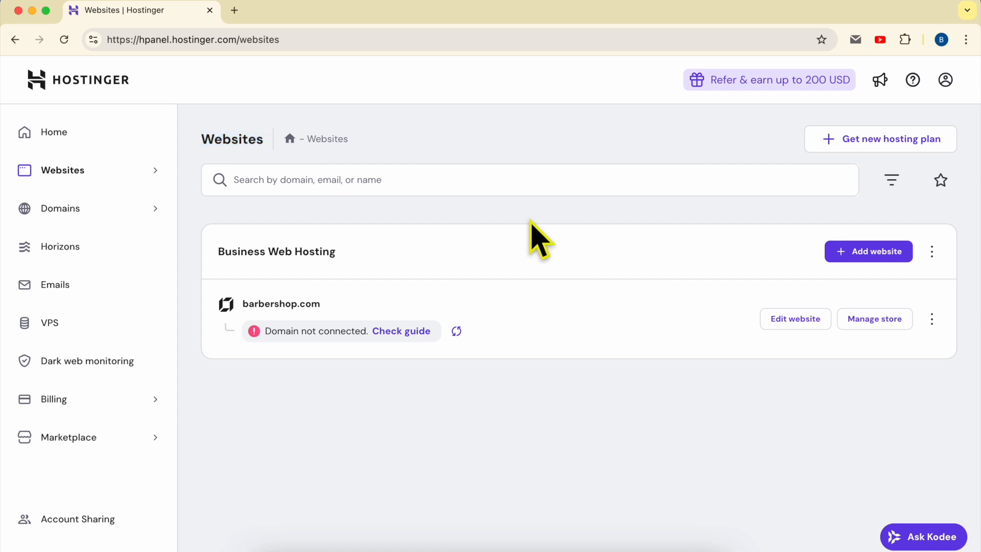
Add a WordPress website to the Business Web Hosting plan and accept the prefilled English (United States) language and admin login details.
click(883, 260)
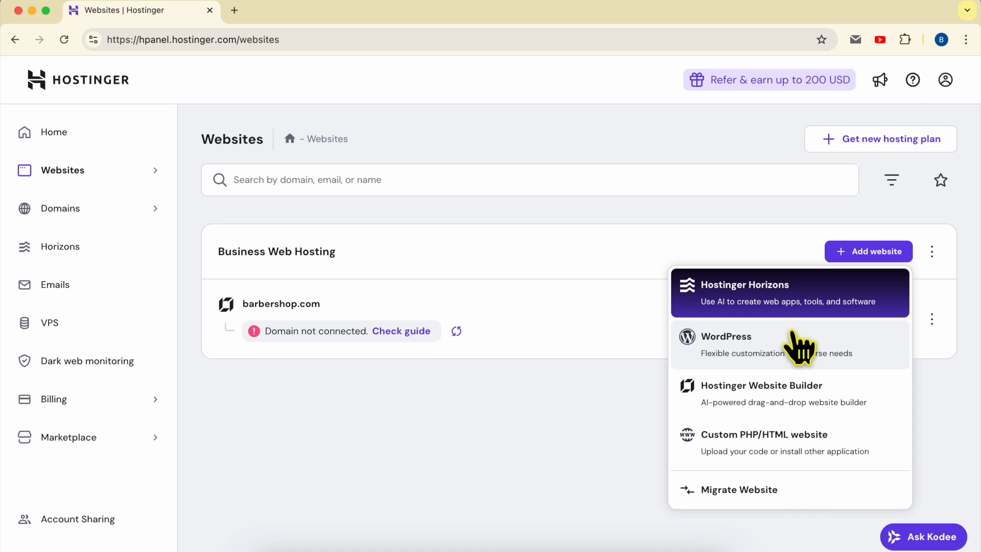
click(754, 348)
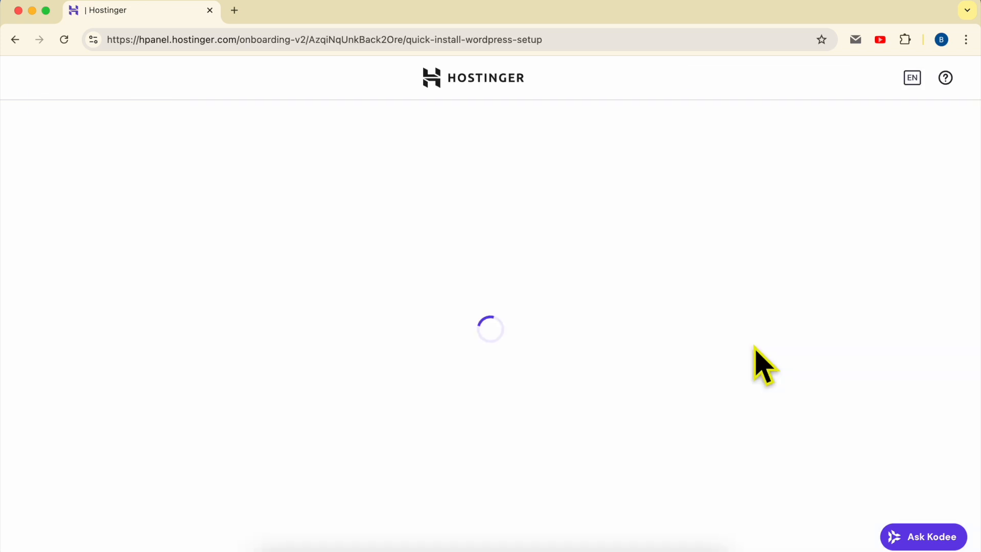
click(202, 208)
click(202, 208)
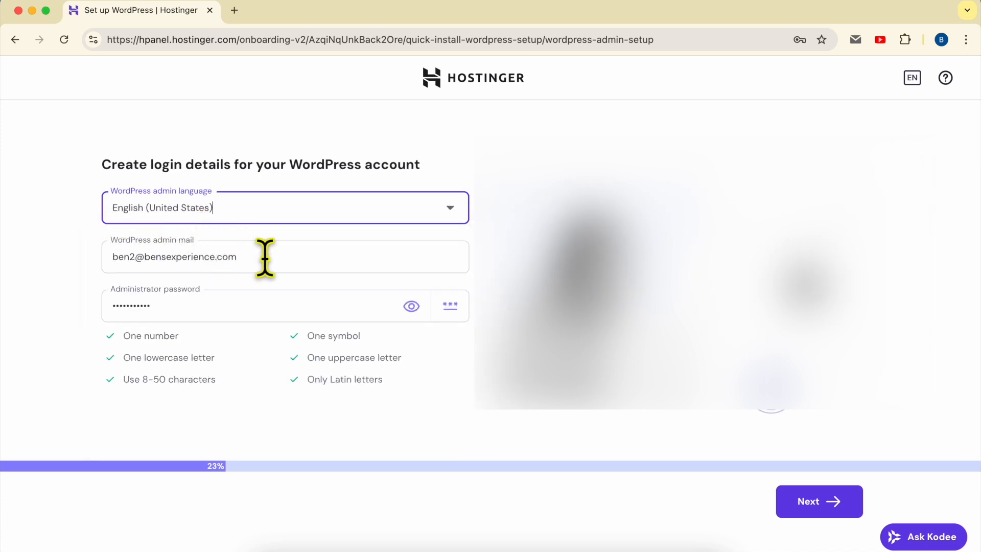
click(280, 257)
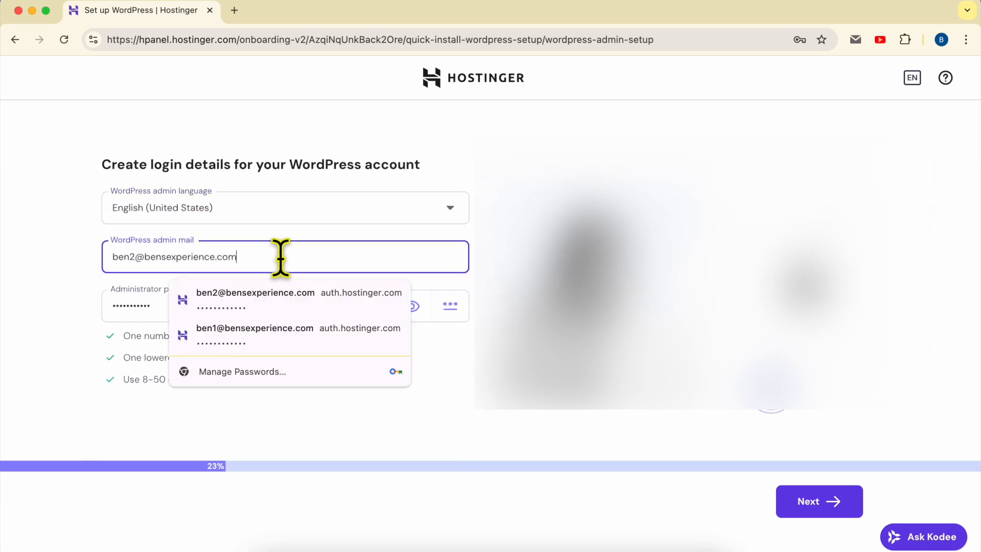
click(66, 291)
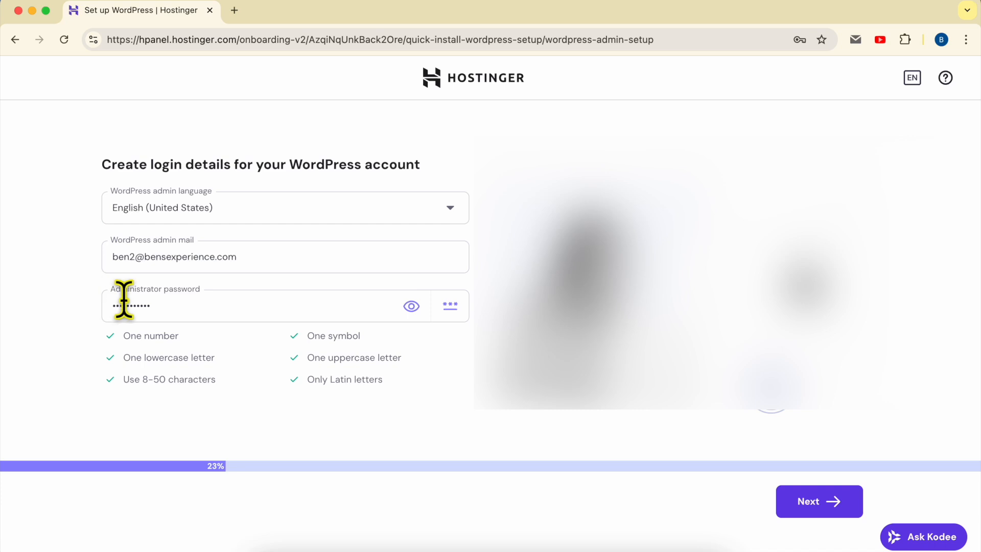
click(820, 506)
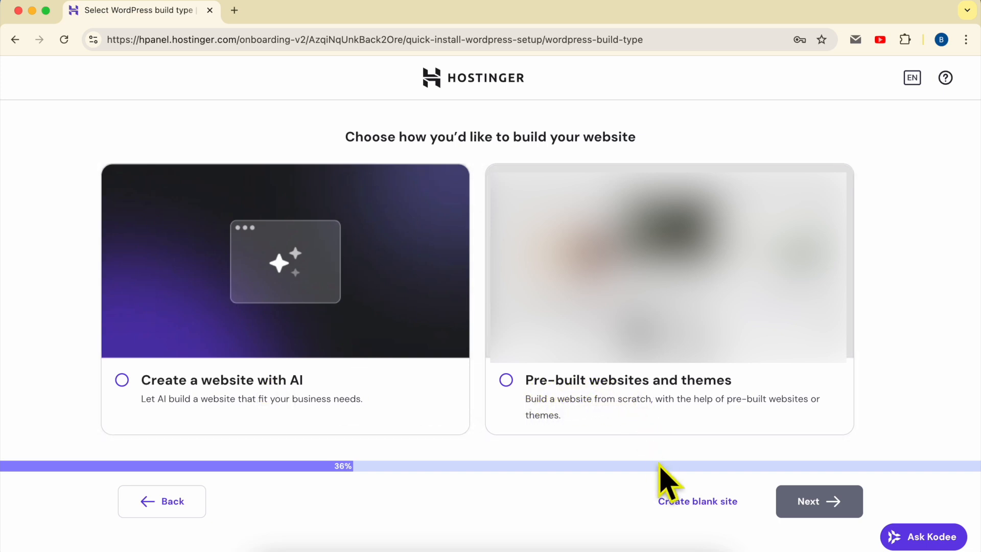
Choose to create a blank site and assign it the already owned domain benstutorial.com.
click(588, 389)
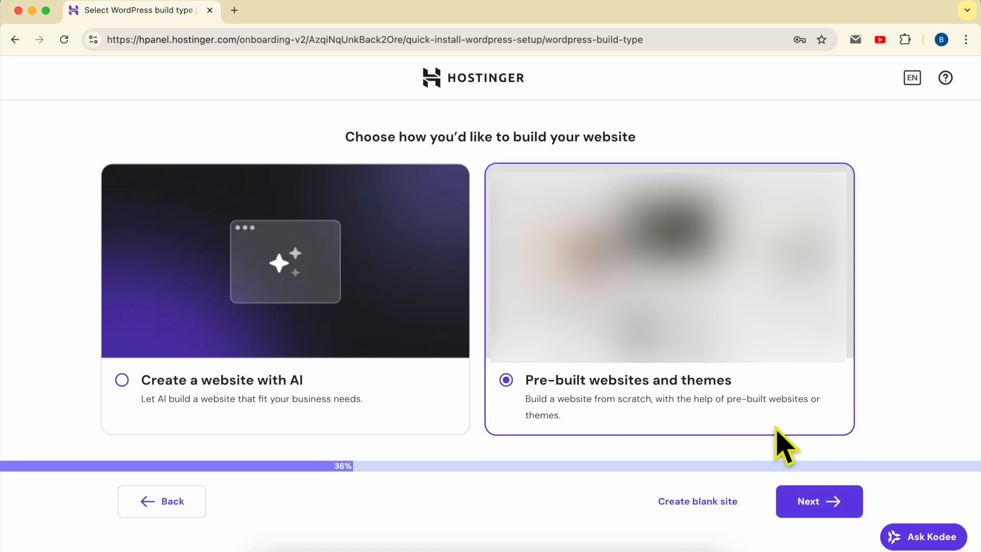
click(690, 507)
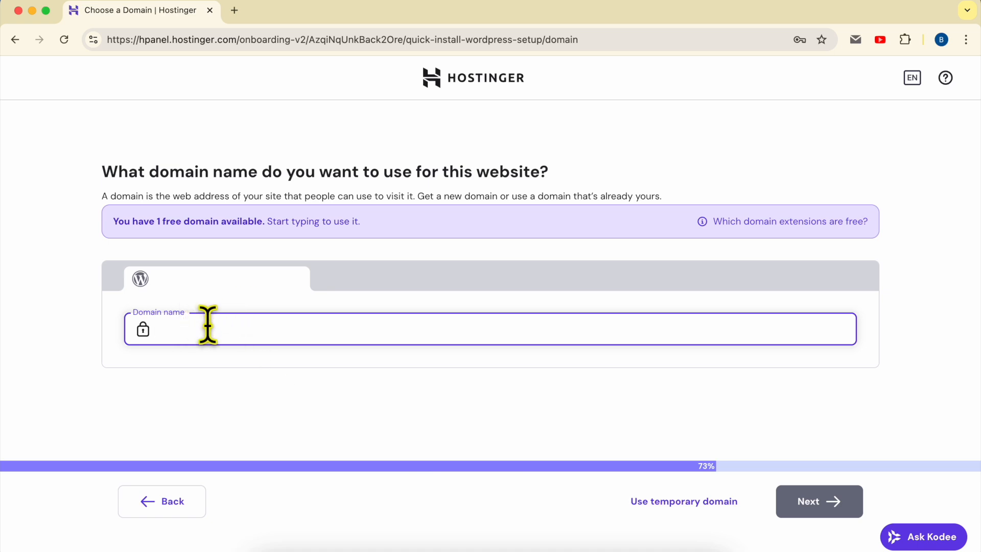
text(benstutorial.com)
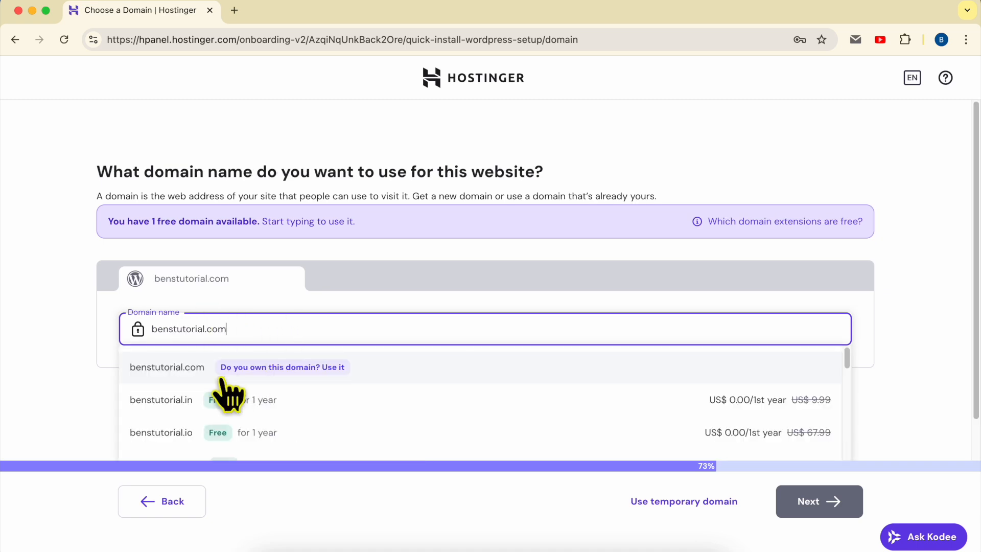
click(340, 367)
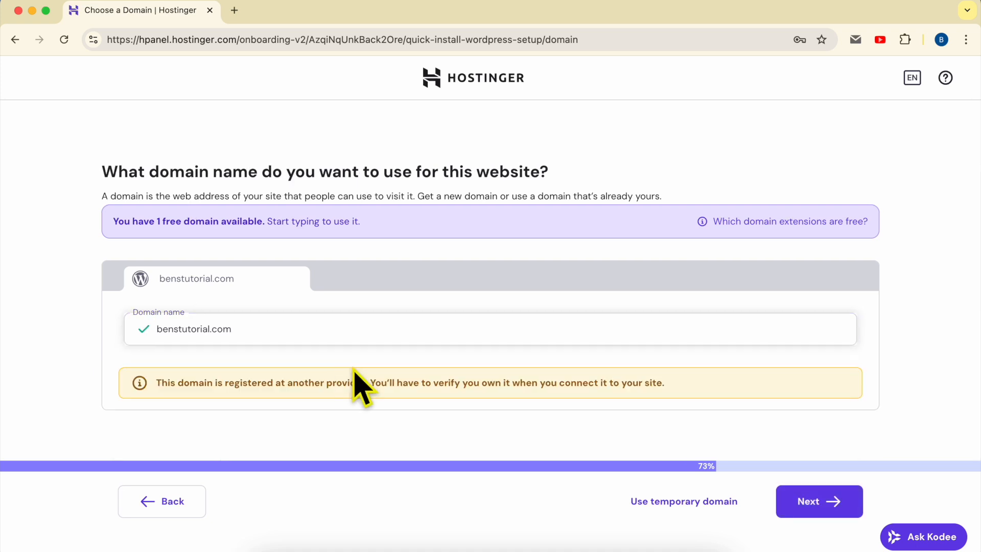
click(816, 503)
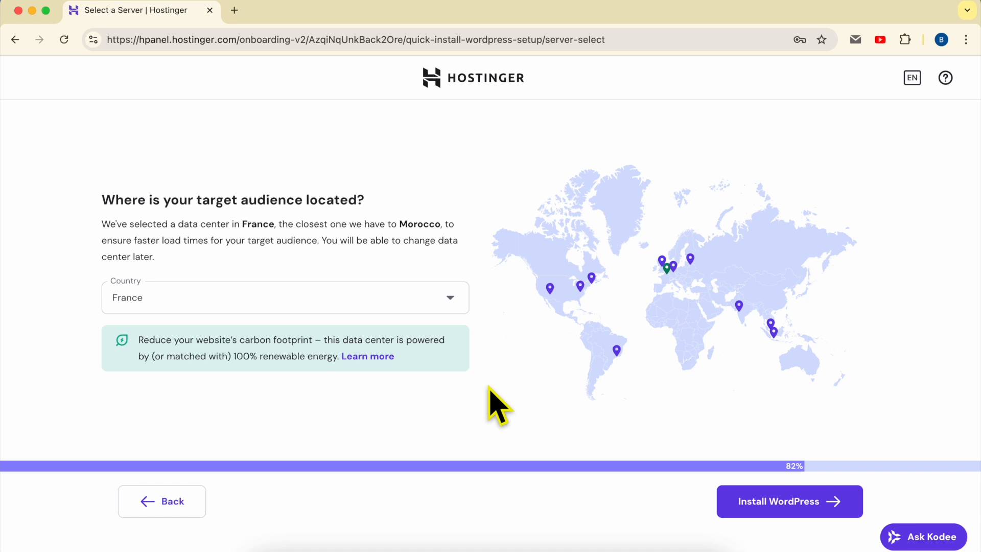
Review the nameserver update step in the TextEdit notes and the suggested data center location on the Hostinger server page.
click(347, 541)
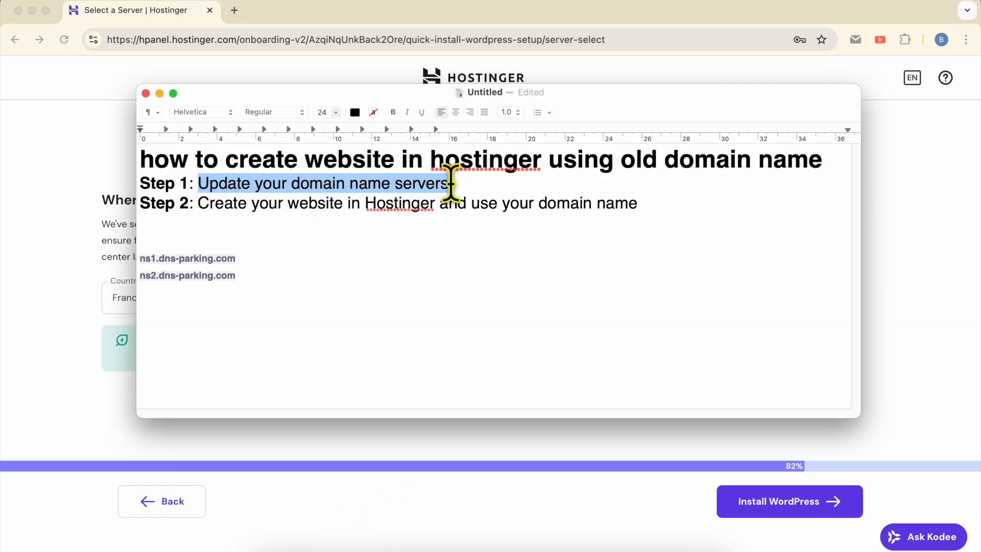
click(87, 198)
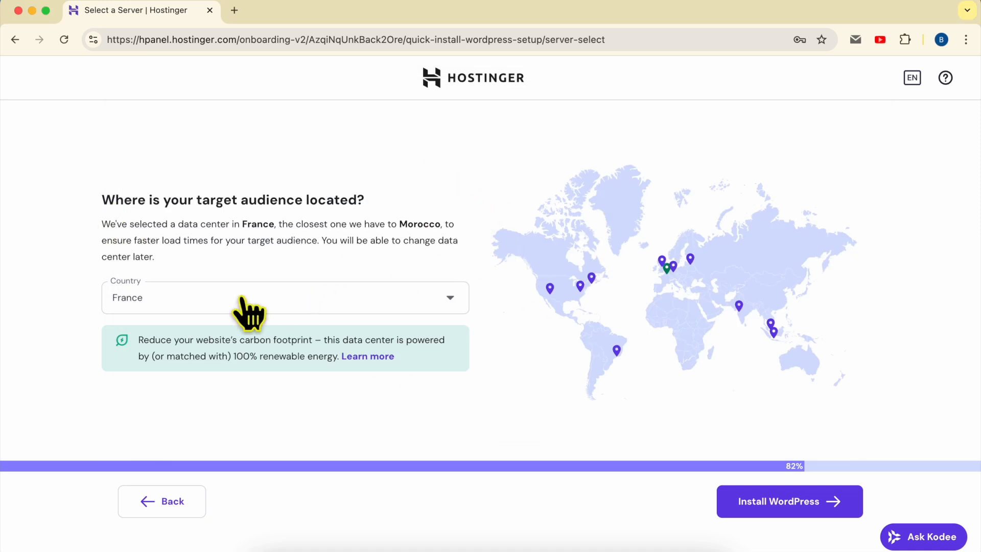
click(189, 302)
click(204, 372)
click(187, 220)
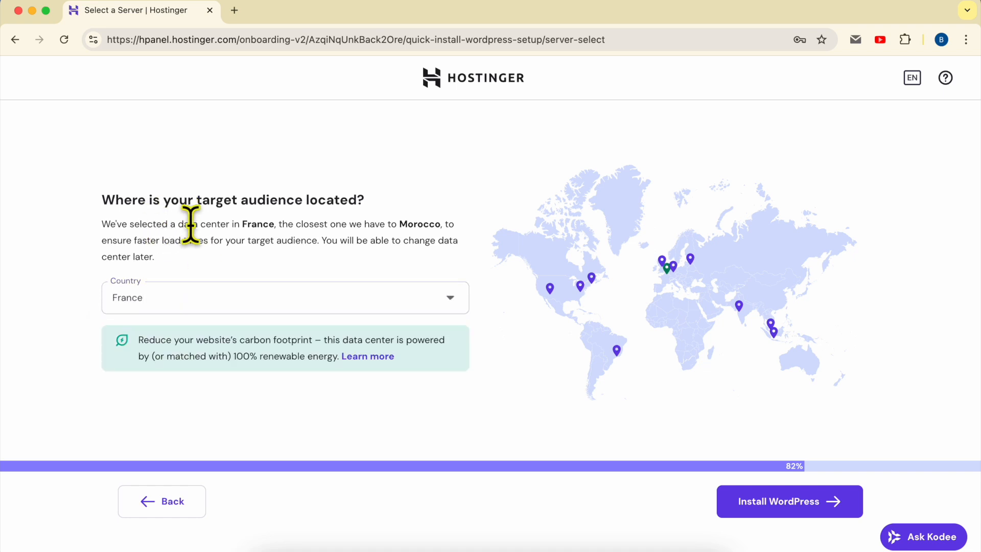
drag(186, 223, 374, 225)
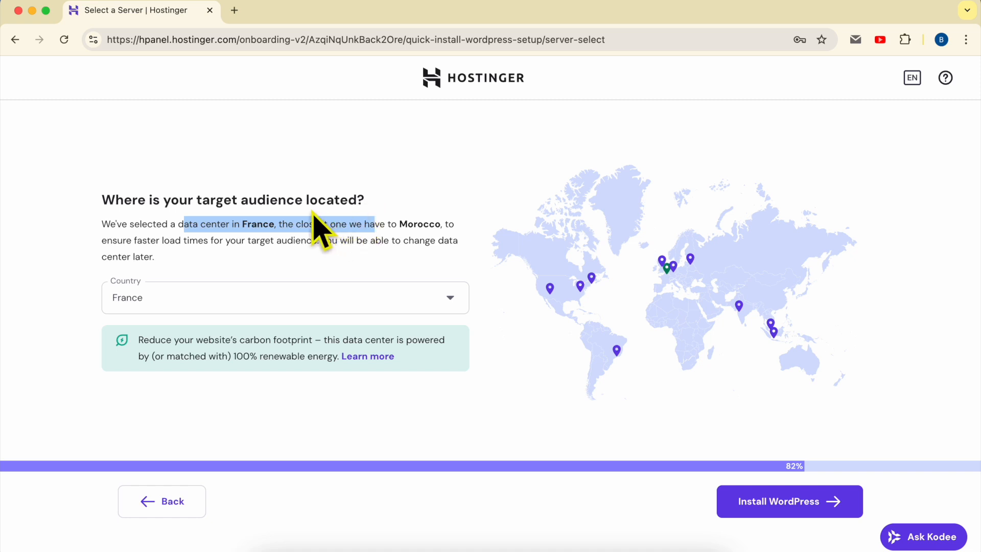
Set the data center location for the target audience to United States, Arizona.
click(257, 297)
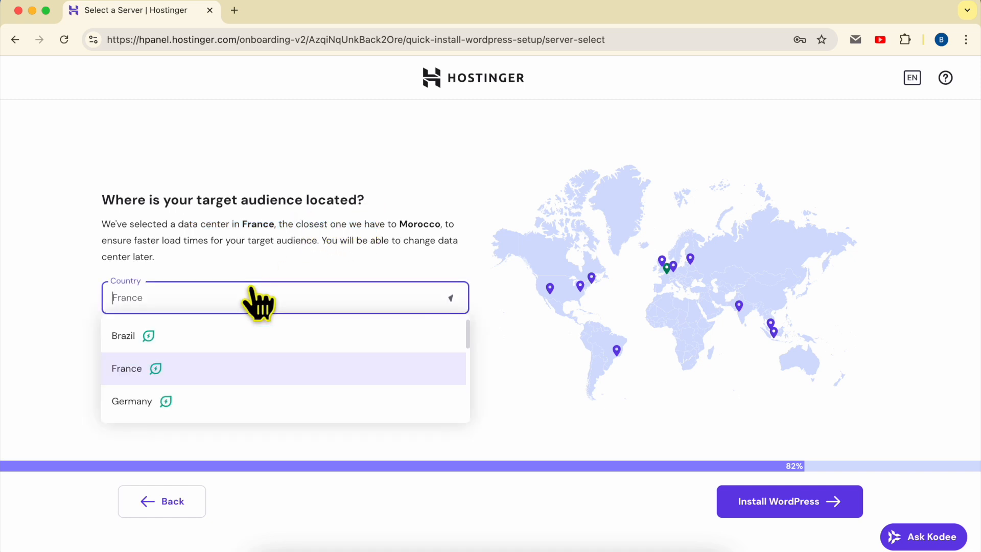
scroll(263, 373, down, 3)
scroll(262, 373, down, 1)
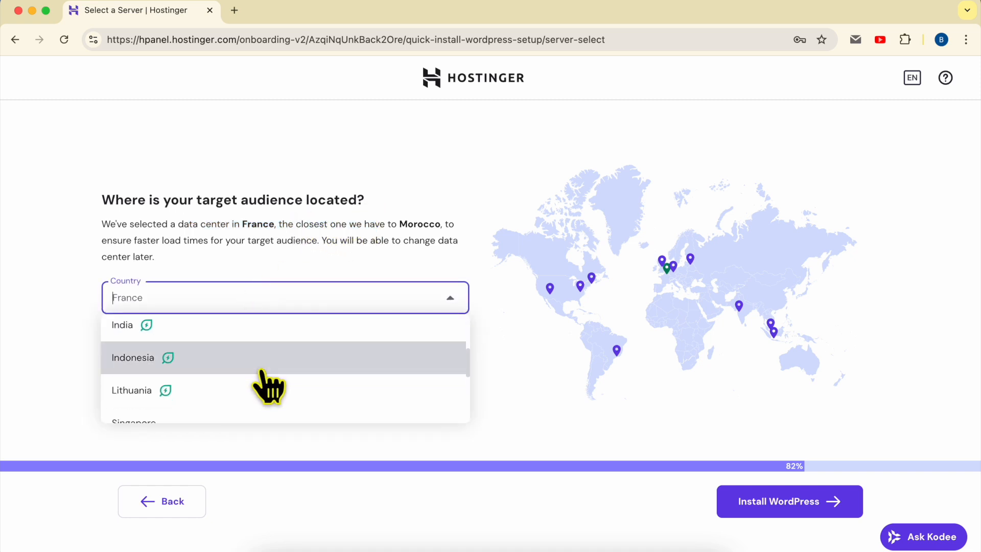
scroll(265, 391, down, 5)
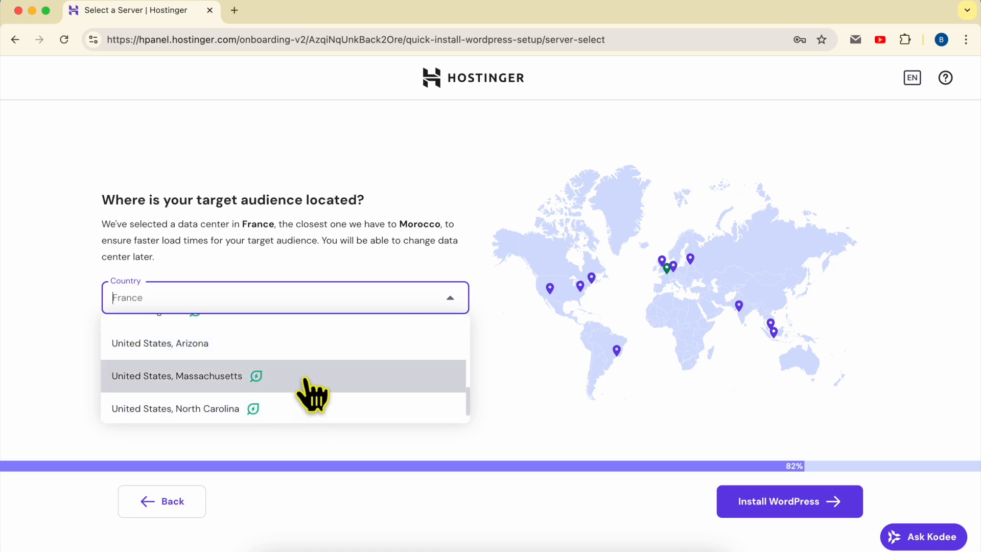
click(281, 343)
Set the data center location to United States, North Carolina and install WordPress.
click(312, 297)
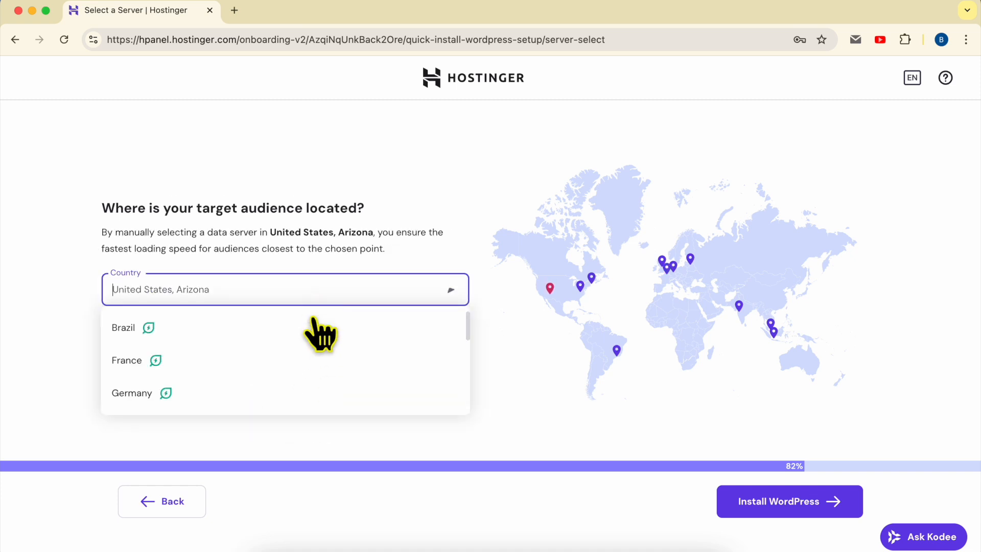
scroll(286, 373, down, 10)
click(294, 394)
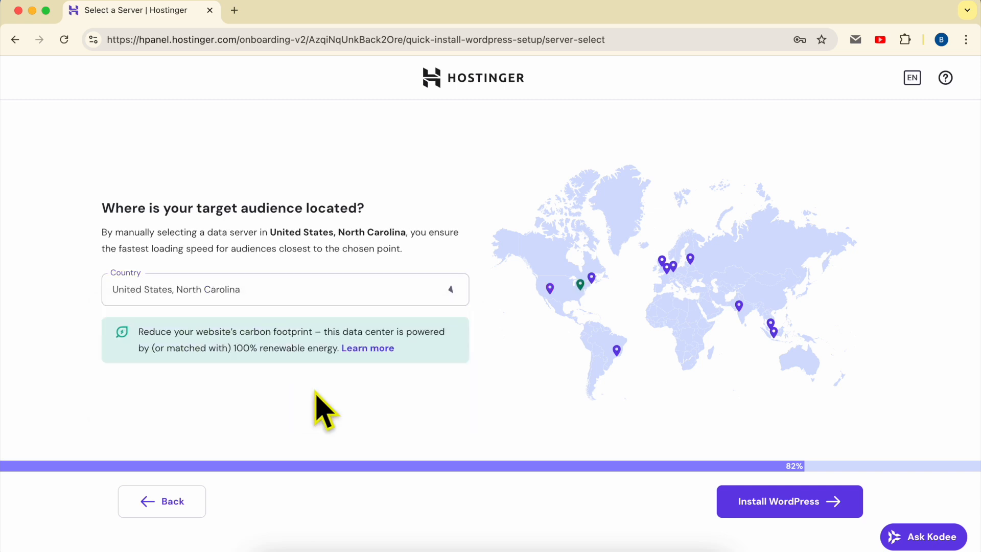
click(796, 506)
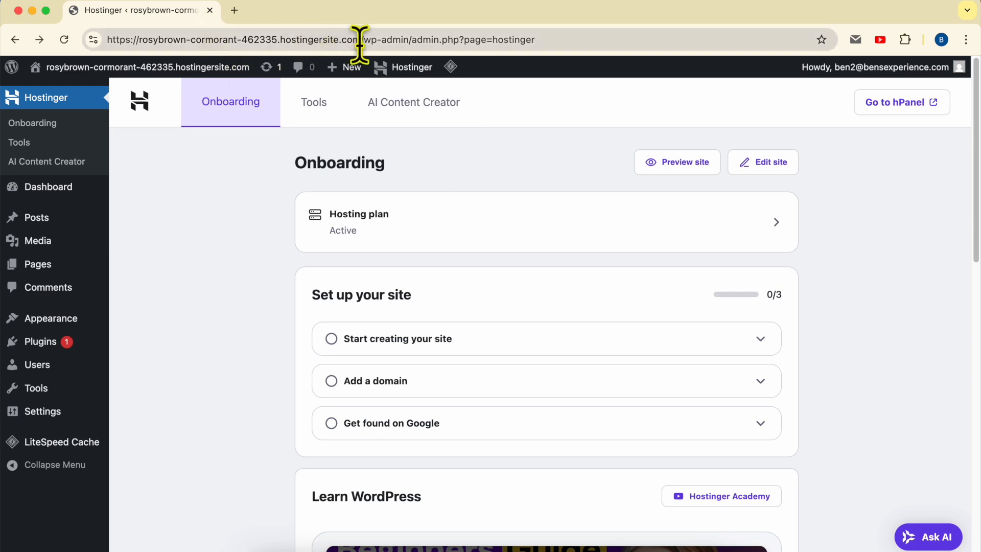
Check the temporary site address and the Add a domain onboarding task, and visit benstutorial.com to test the connection.
drag(360, 45, 272, 46)
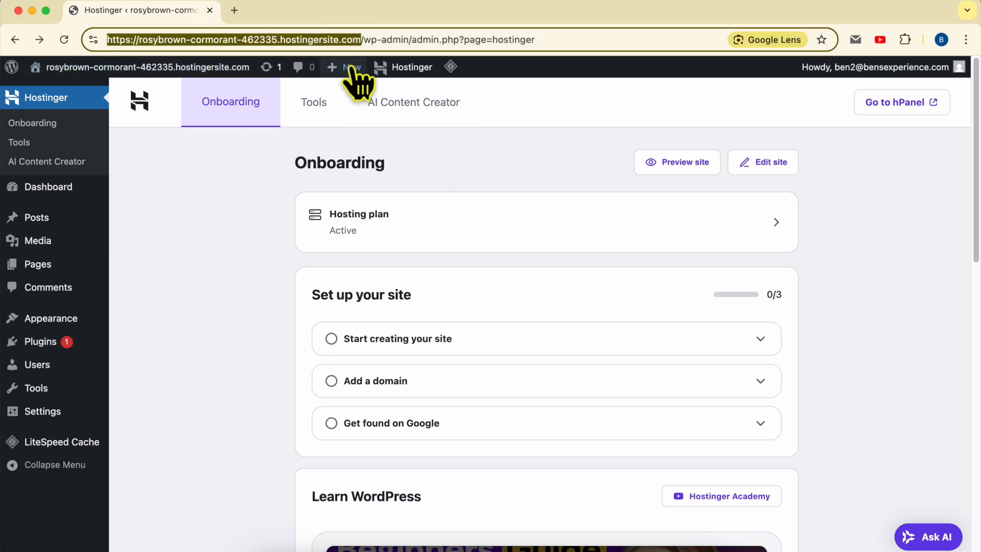
click(761, 384)
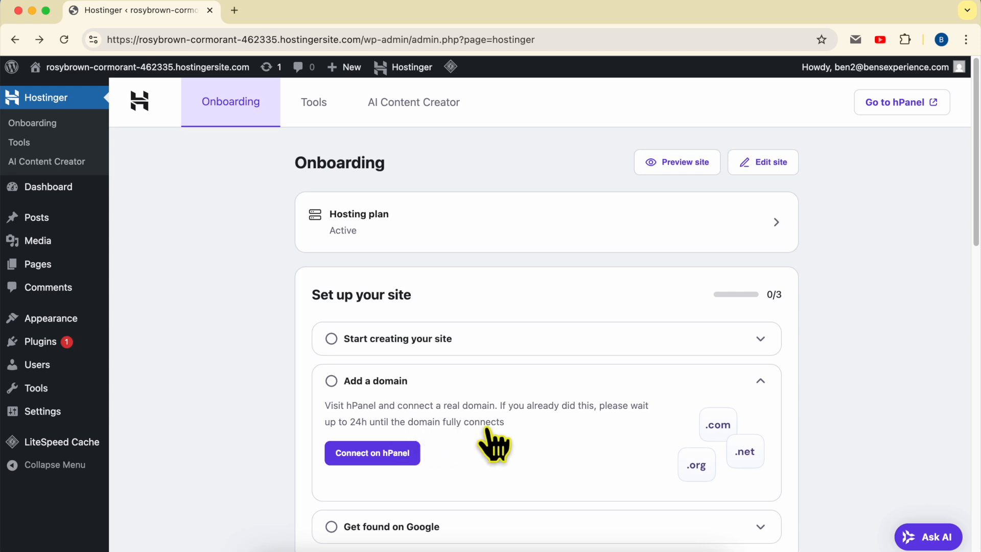
click(248, 40)
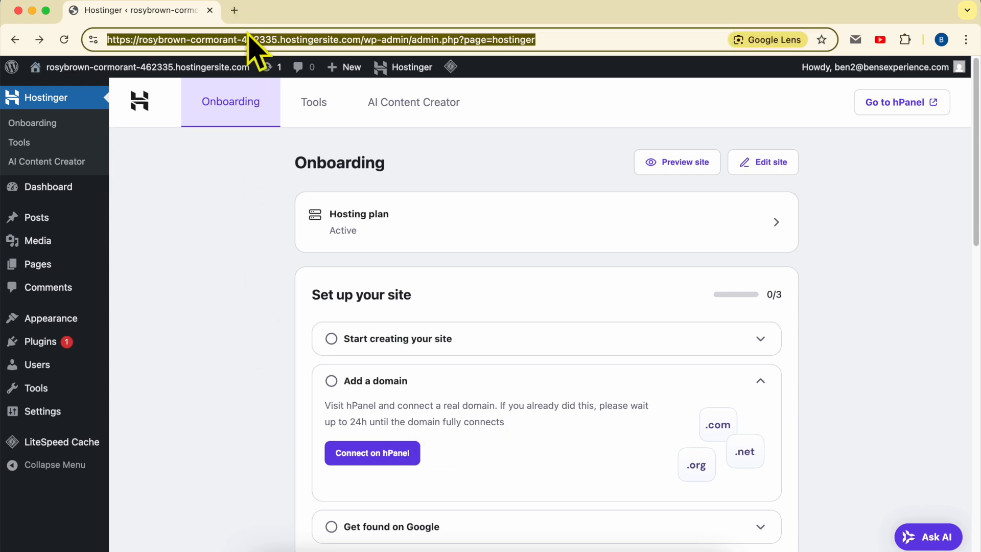
text(bens)
key(Return)
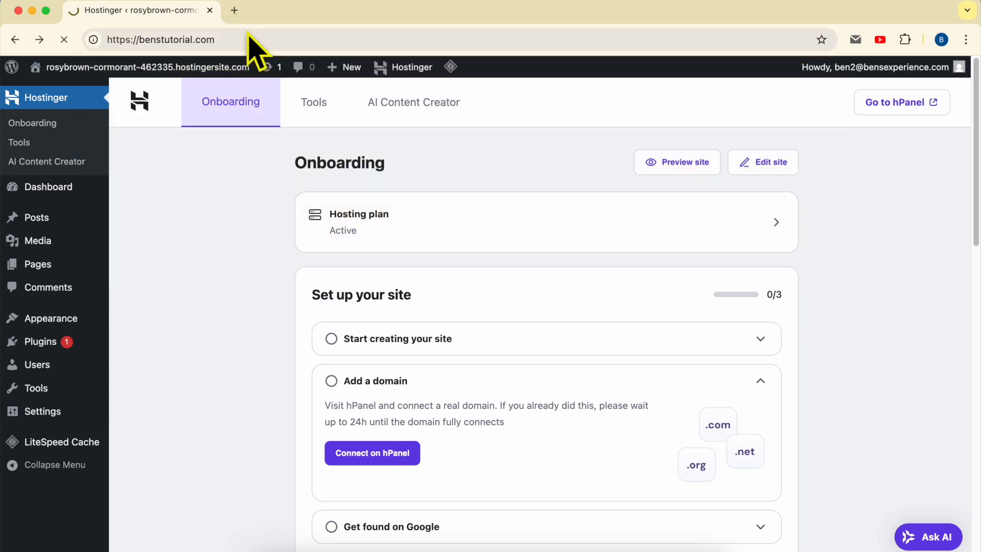
drag(311, 284, 351, 282)
click(334, 284)
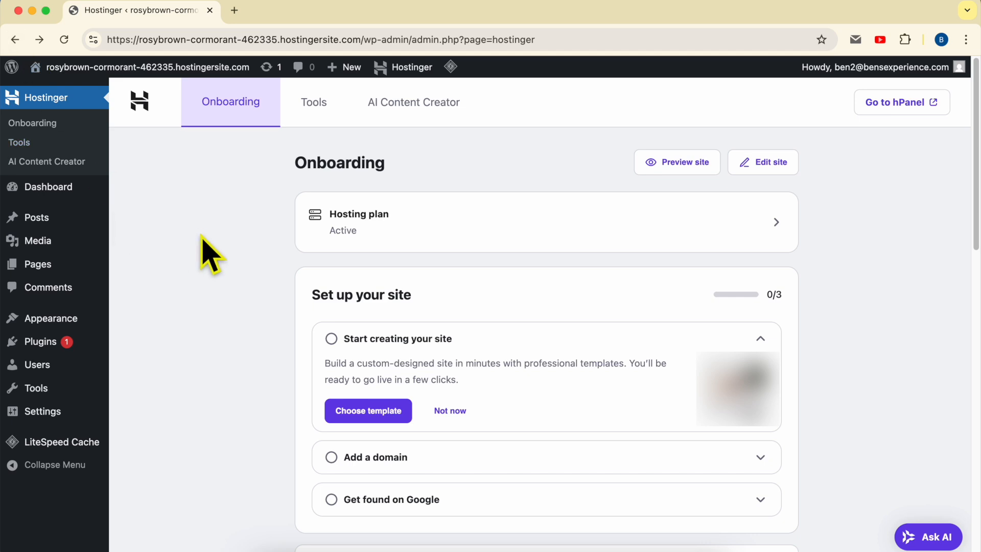
Open the WordPress General Settings and check the WordPress Address (URL) of the site.
mouse_move(25, 420)
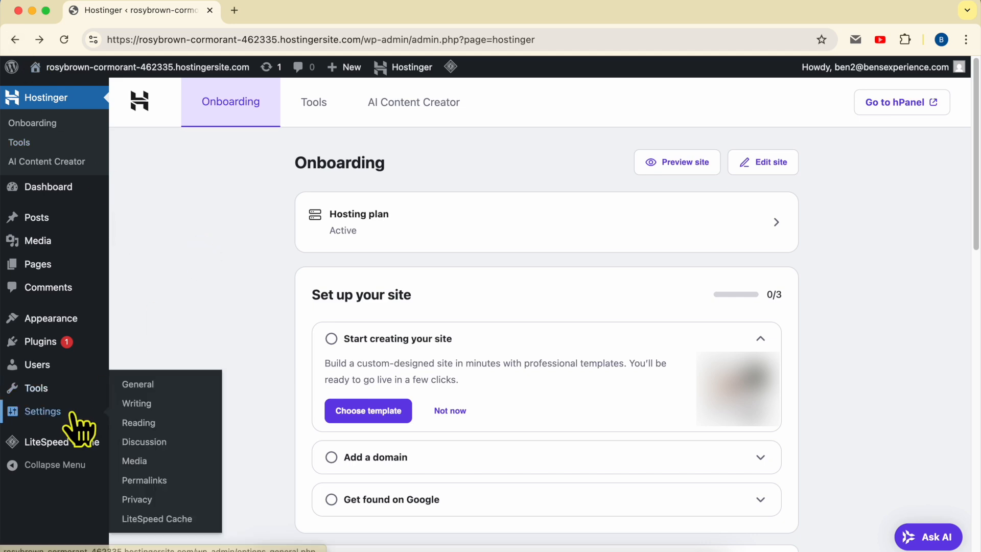
click(154, 391)
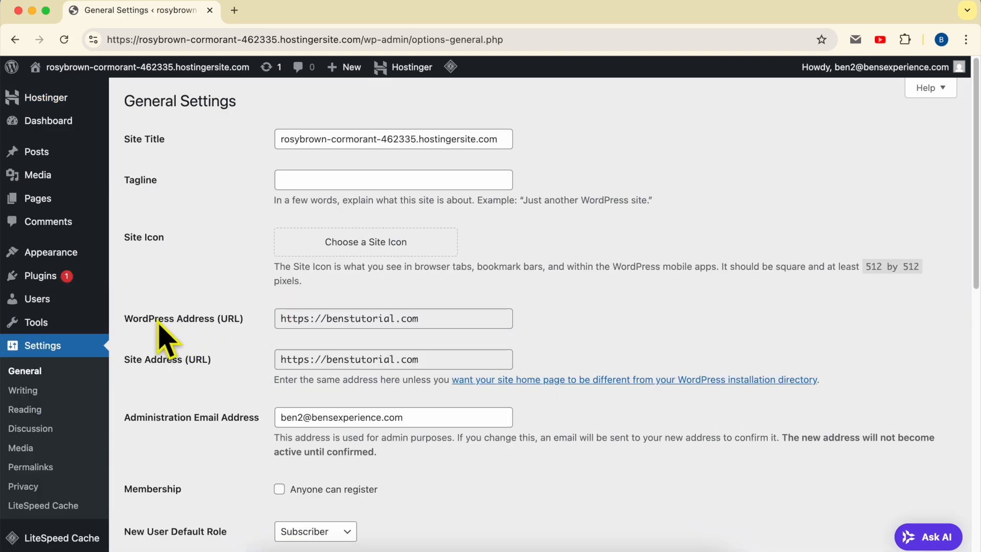
drag(124, 320, 230, 333)
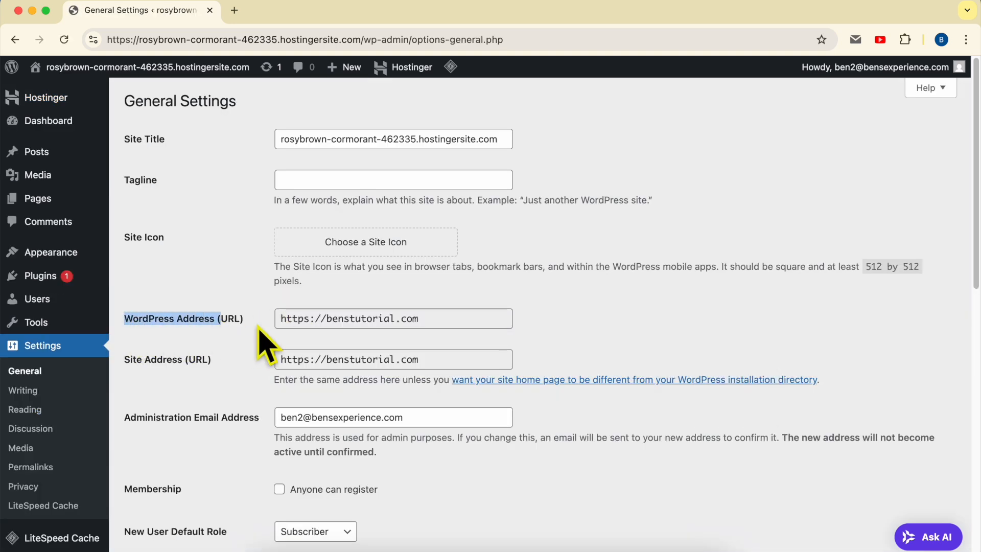
drag(480, 324, 280, 321)
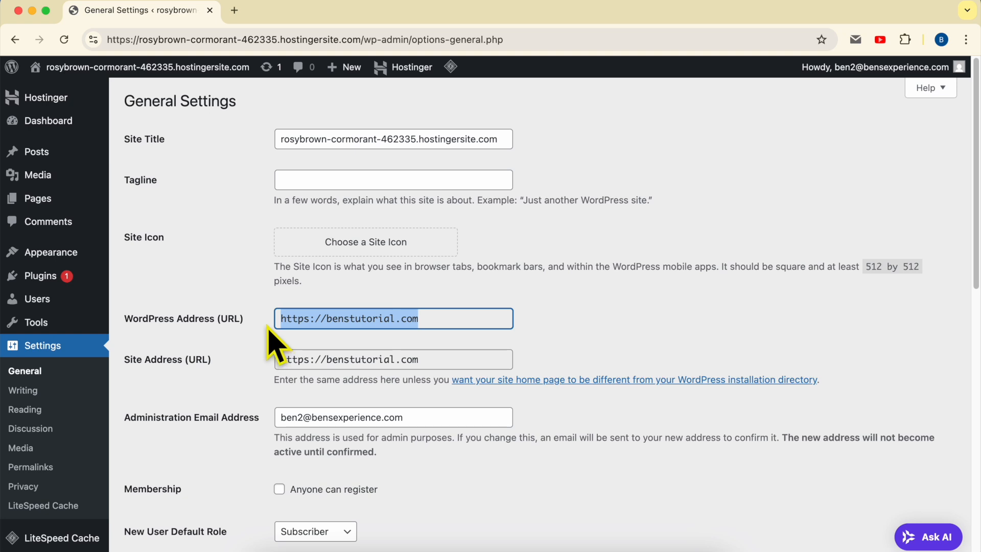
click(268, 330)
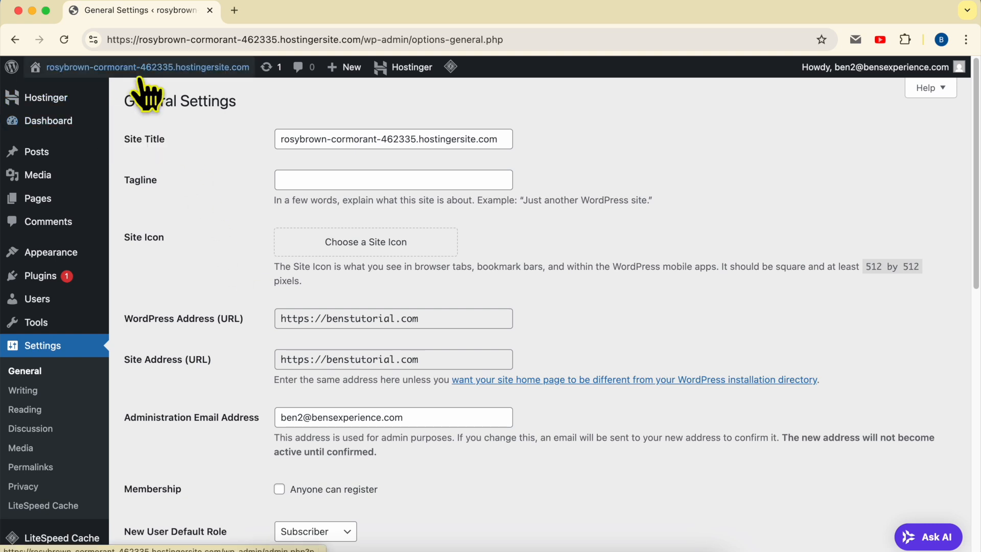
Return to Hostinger hPanel and open the dashboard of benstutorial.com from the websites list.
mouse_move(139, 77)
click(153, 39)
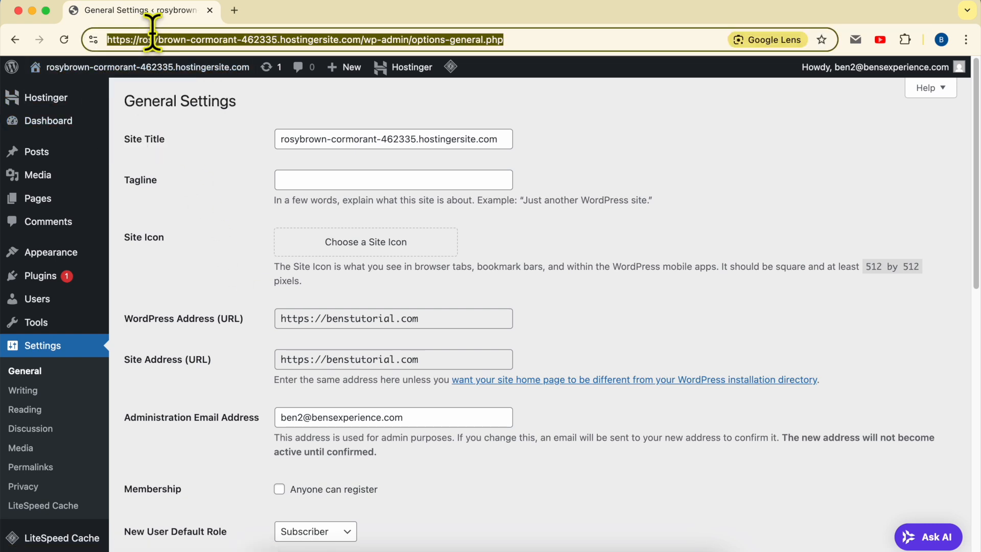
text(hp)
key(Return)
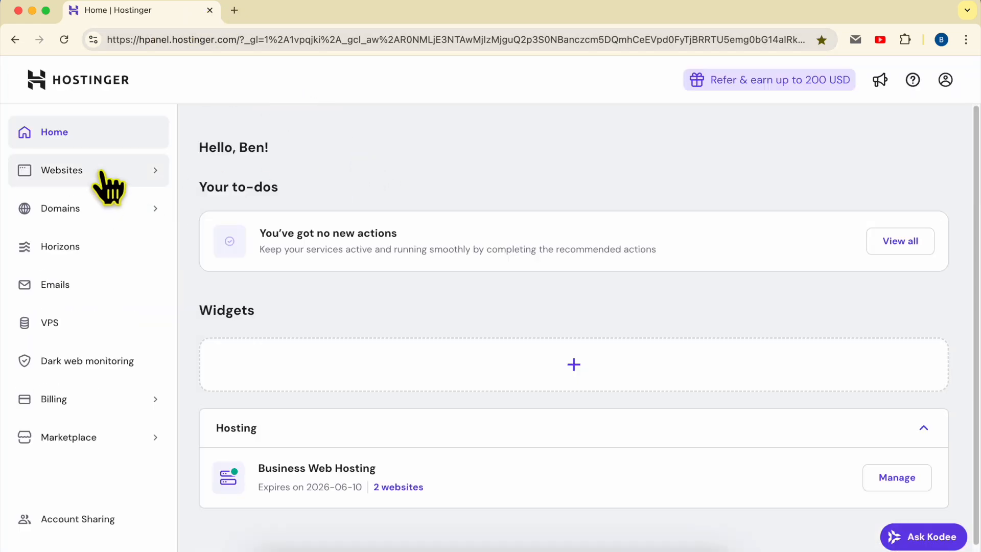
click(100, 171)
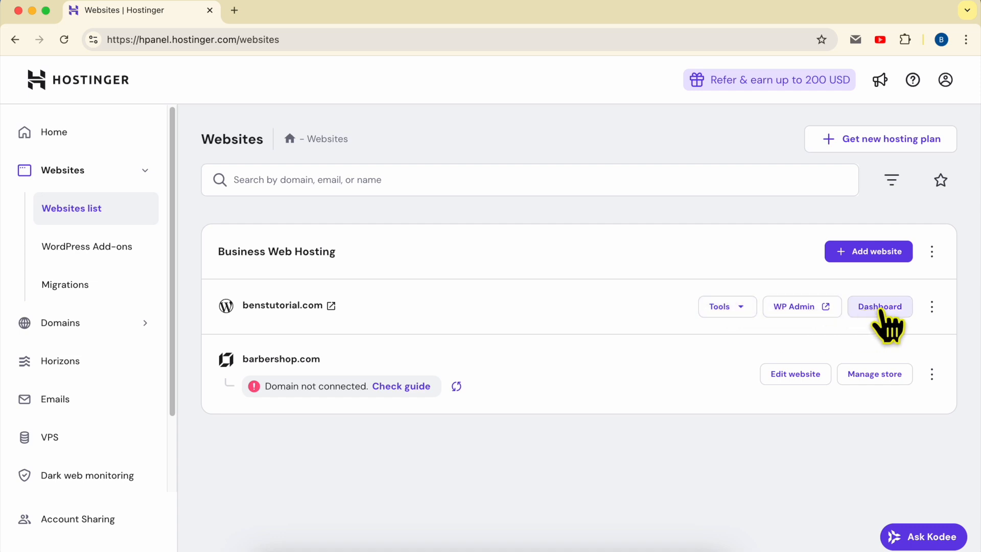
click(880, 311)
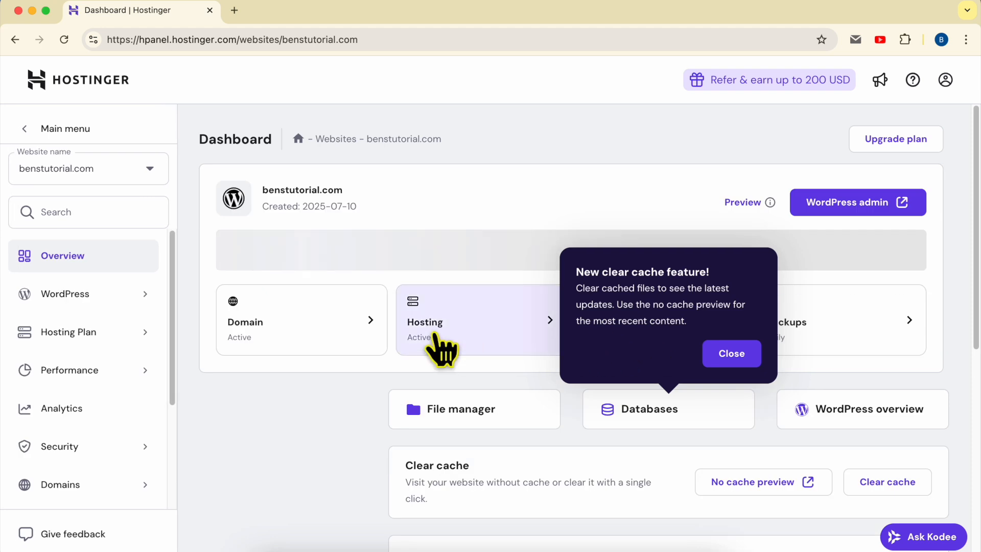
Open the SSL certificate page of benstutorial.com and check the certificate's status.
click(84, 443)
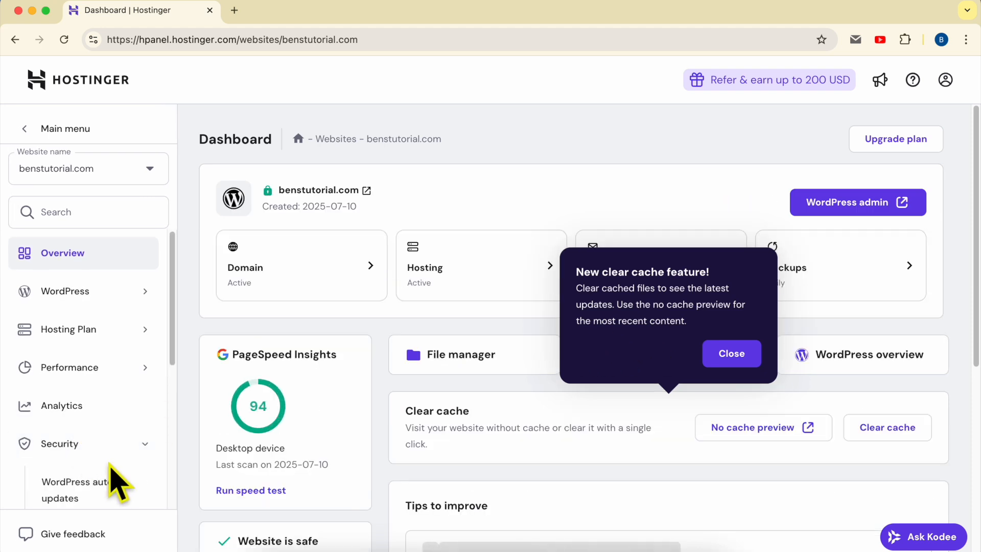
scroll(95, 460, down, 3)
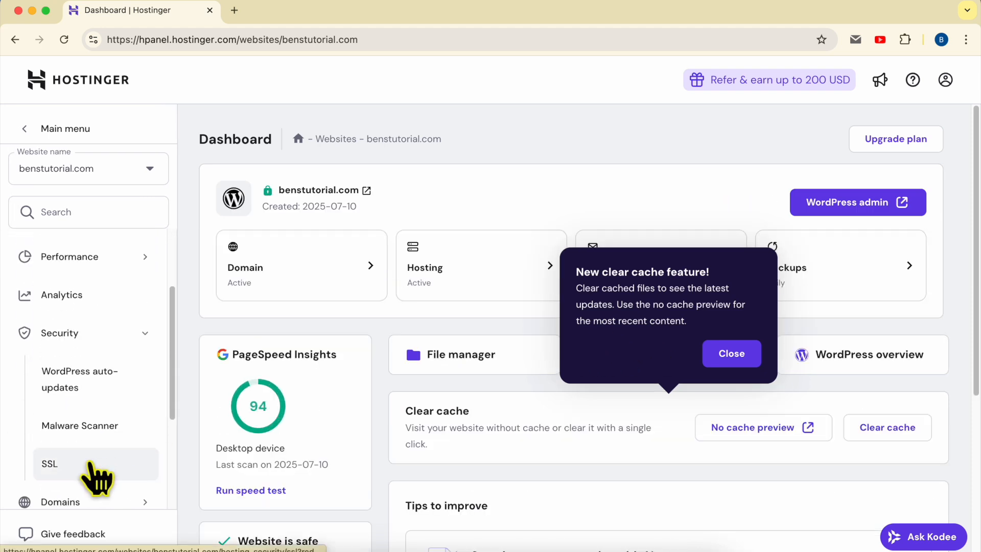
click(95, 478)
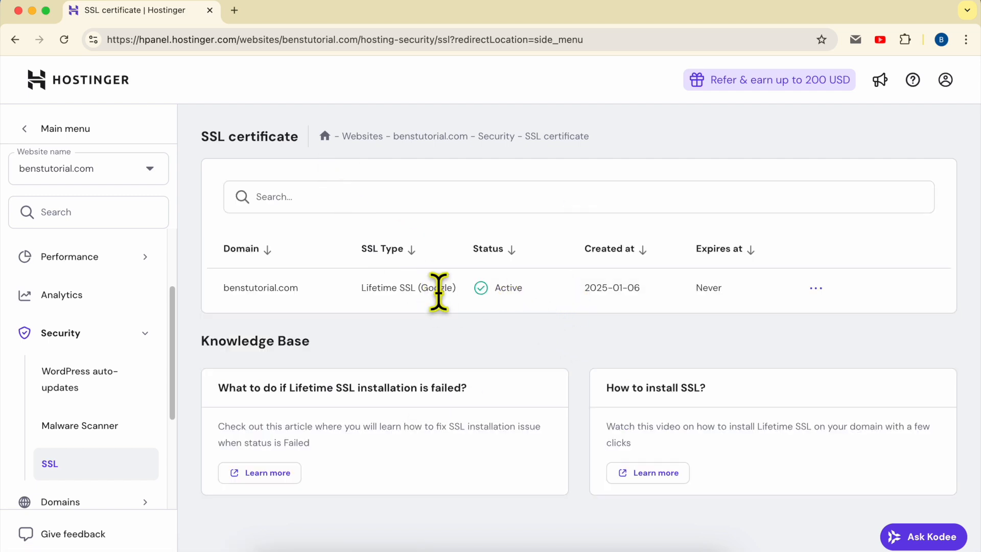
Return to the website's overview and visit benstutorial.com to test its secure connection.
scroll(102, 296, up, 3)
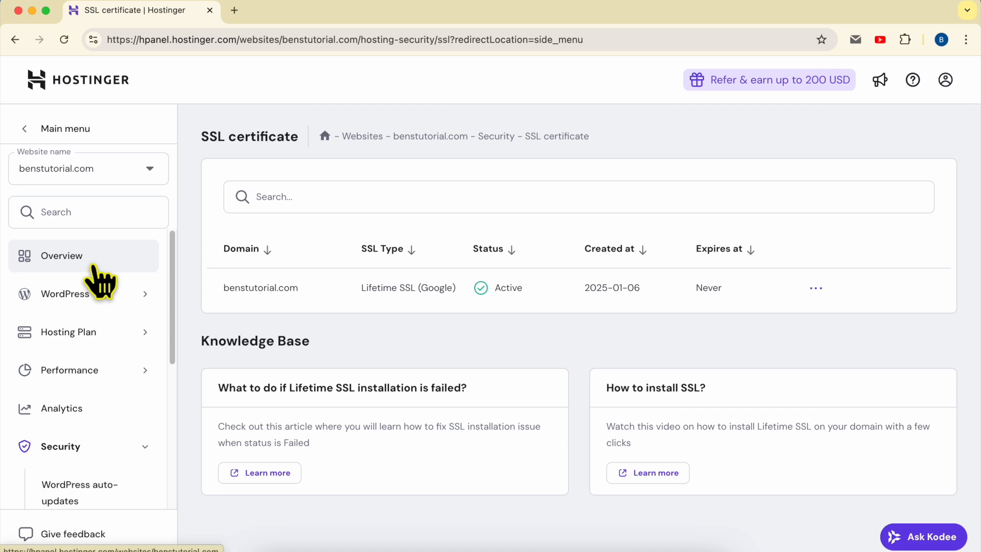
click(94, 267)
click(369, 193)
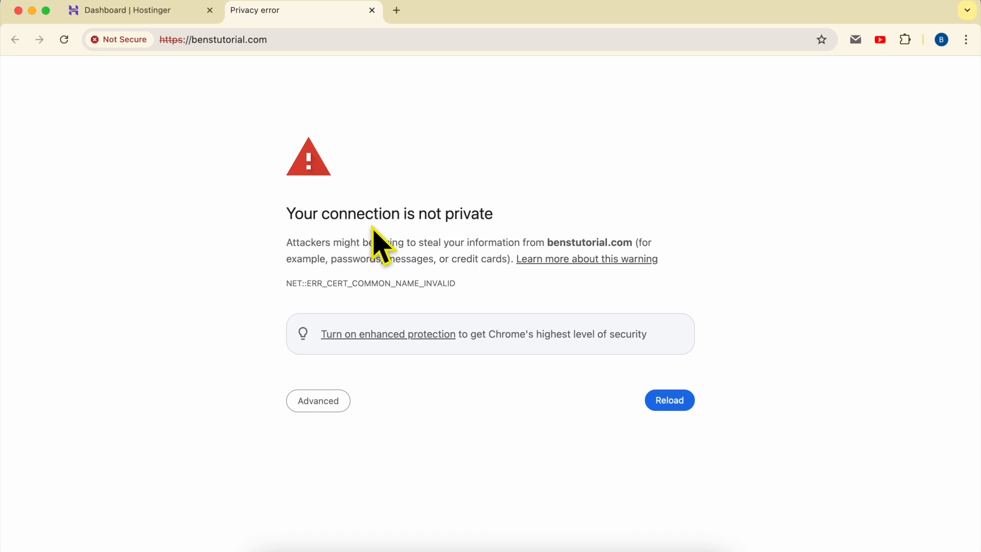
Go back to the SSL settings of benstutorial.com and uninstall its Lifetime SSL certificate.
click(131, 12)
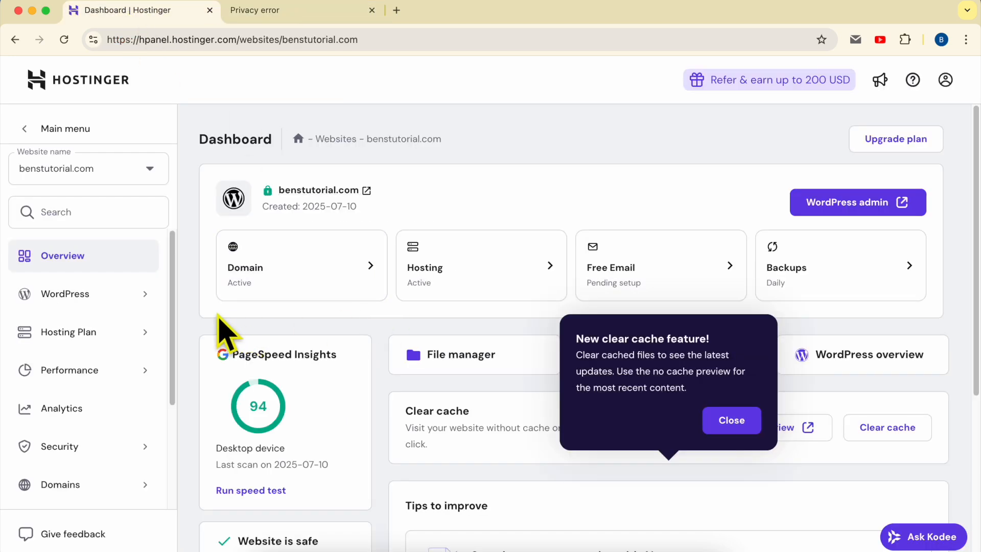
scroll(121, 423, down, 3)
click(99, 347)
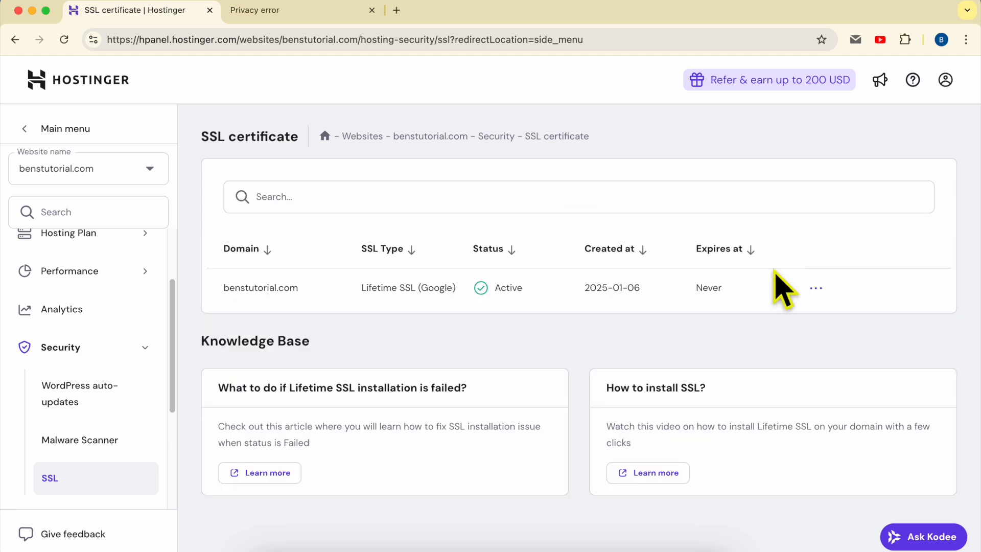
click(817, 289)
click(815, 312)
click(625, 338)
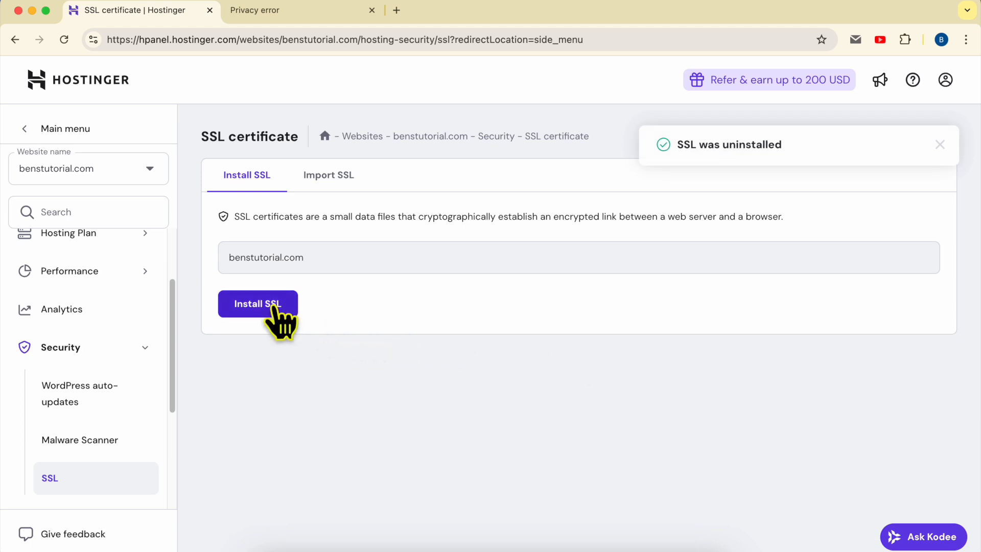
Install SSL for benstutorial.com again and reload the site to test it.
click(274, 308)
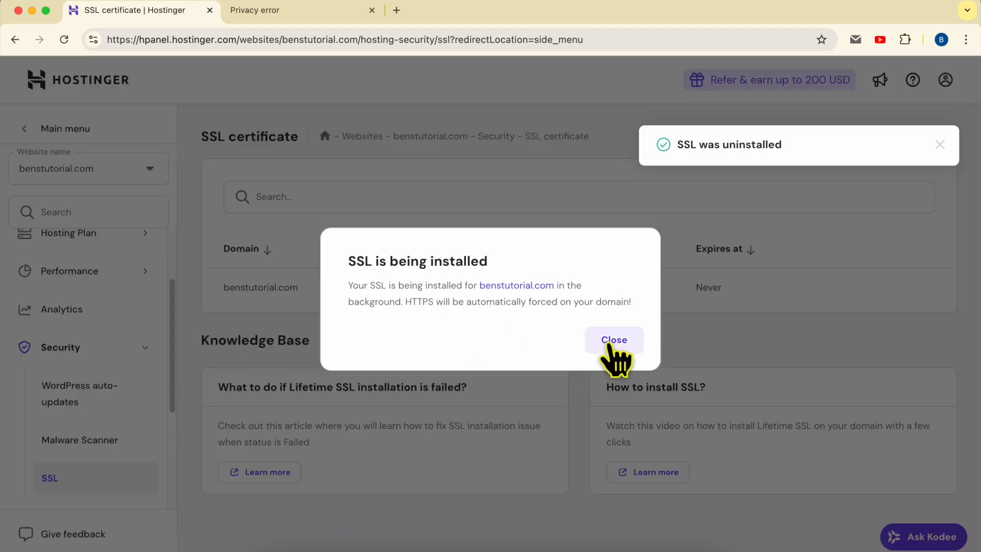
click(617, 343)
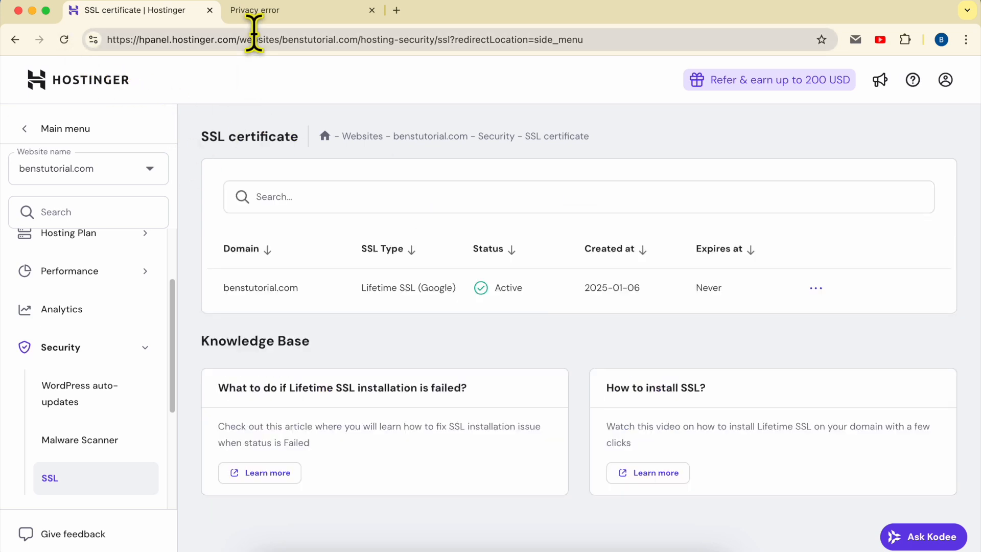
click(255, 12)
click(64, 40)
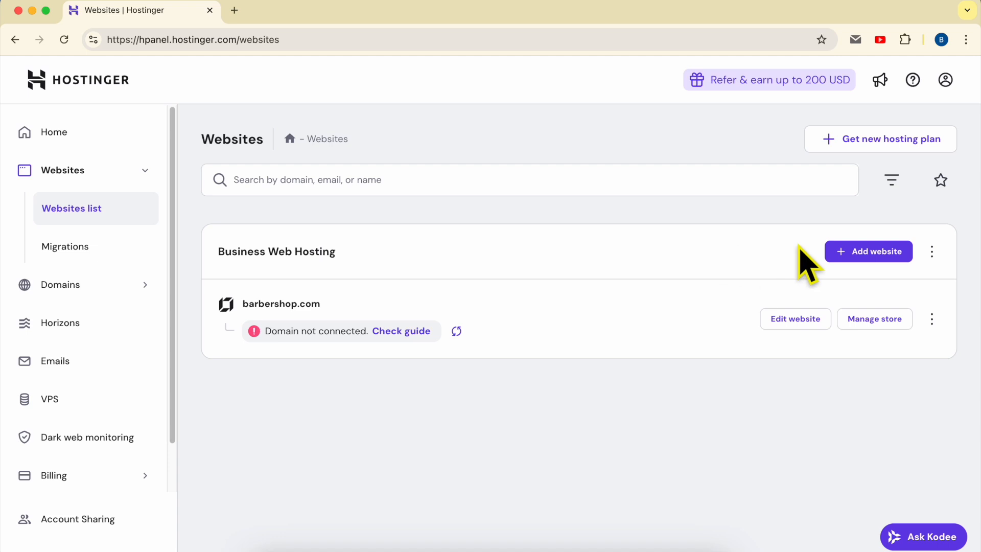
Add a Hostinger Website Builder site to the Business Web Hosting plan and choose to use pre-made templates.
click(887, 255)
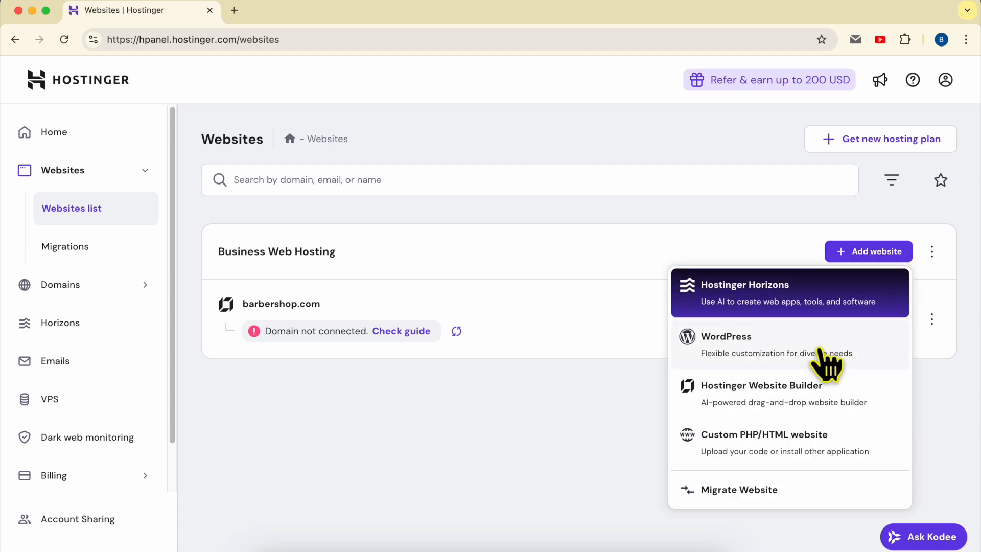
click(823, 396)
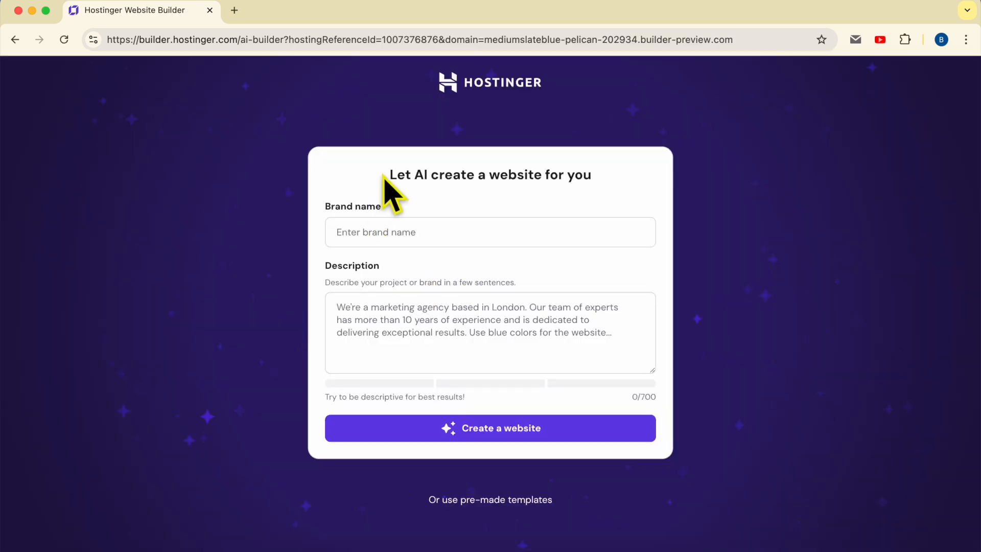
drag(321, 266, 395, 270)
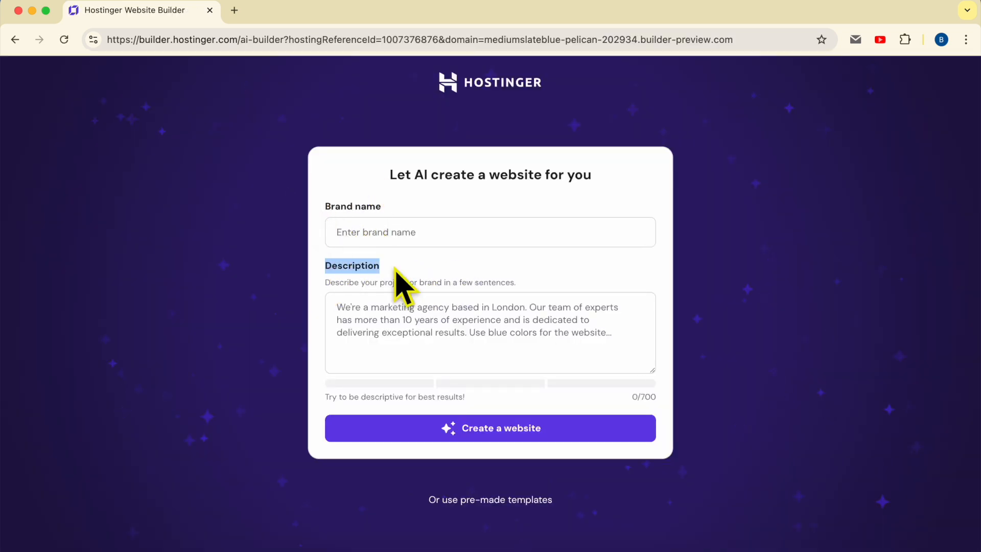
drag(389, 174, 602, 178)
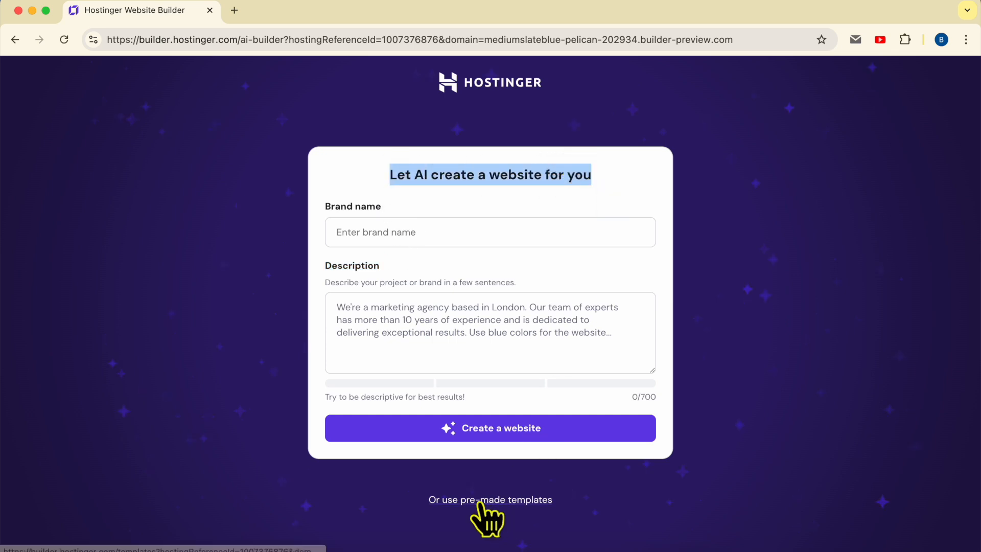
click(512, 504)
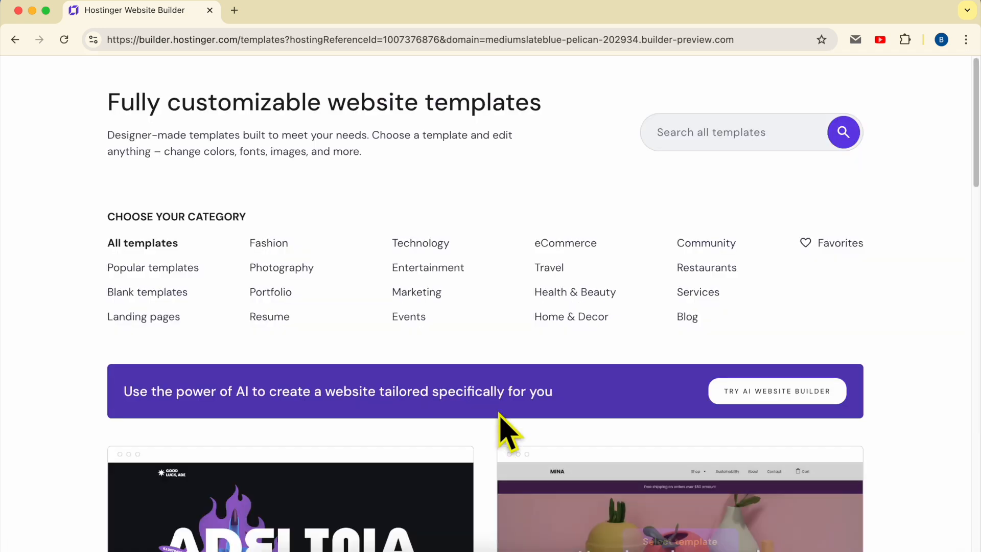
Select the MINA handmade ceramics template and use the original version without AI personalization.
scroll(480, 422, down, 3)
mouse_move(690, 499)
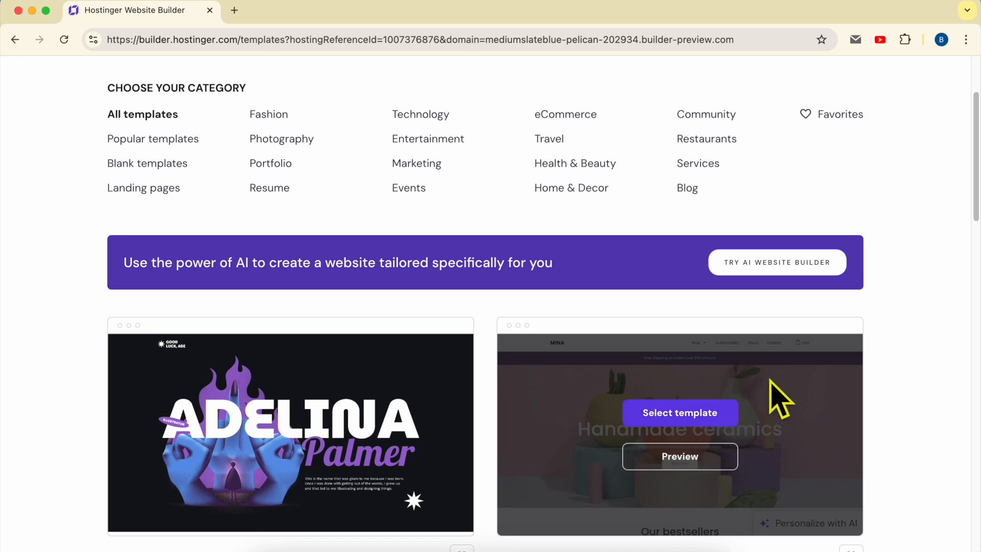
click(698, 424)
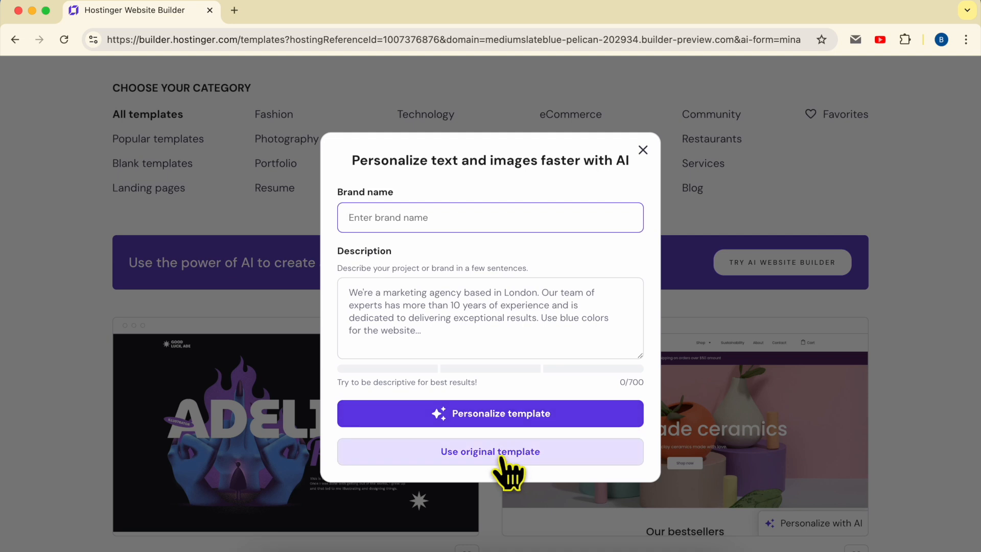
click(501, 456)
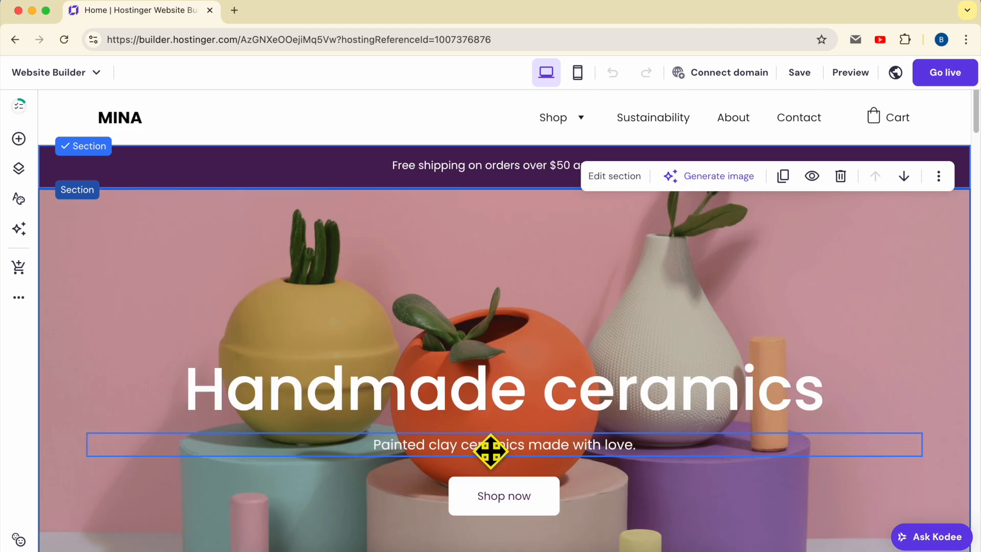
click(421, 284)
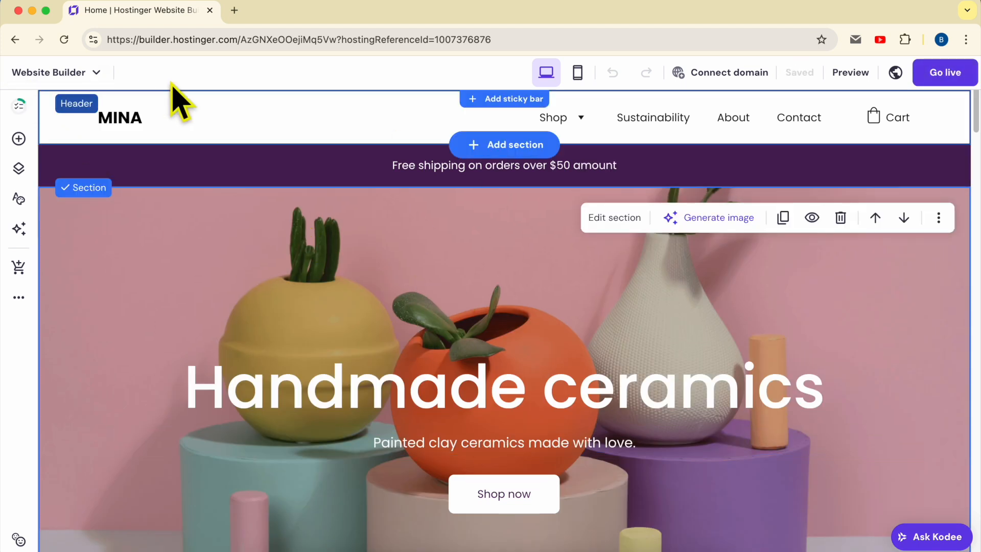
Check the Connect domain options, then publish the website and view it on its temporary domain.
mouse_move(709, 82)
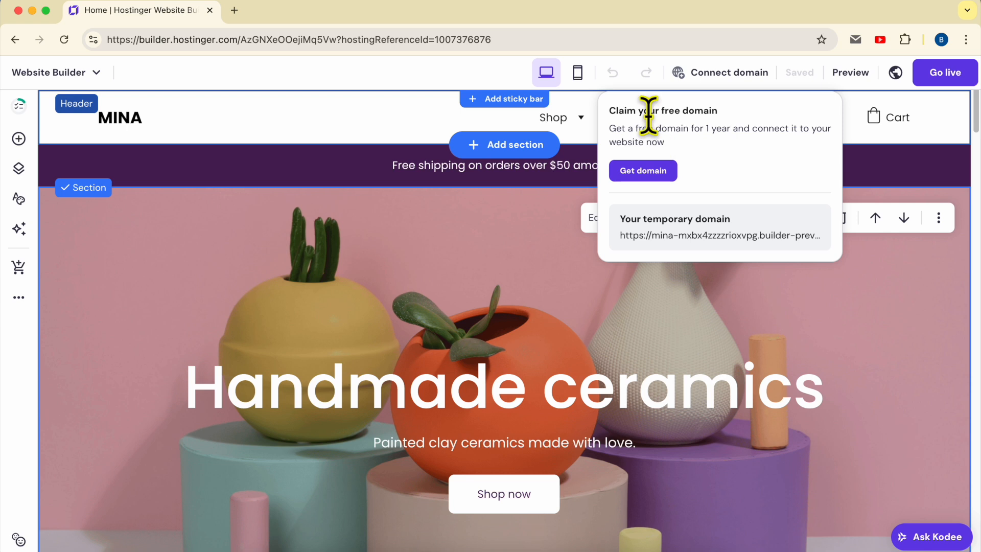
drag(659, 111, 736, 123)
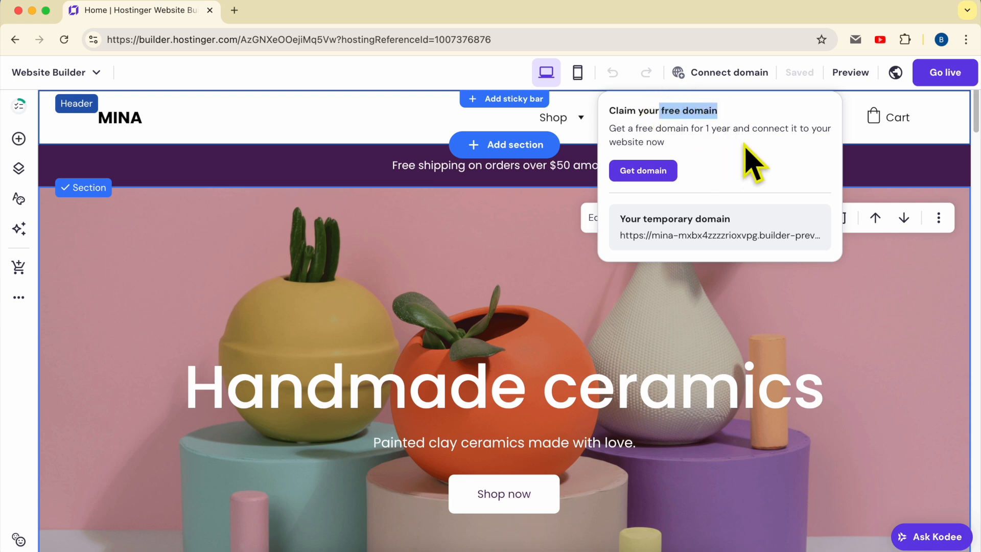
click(936, 74)
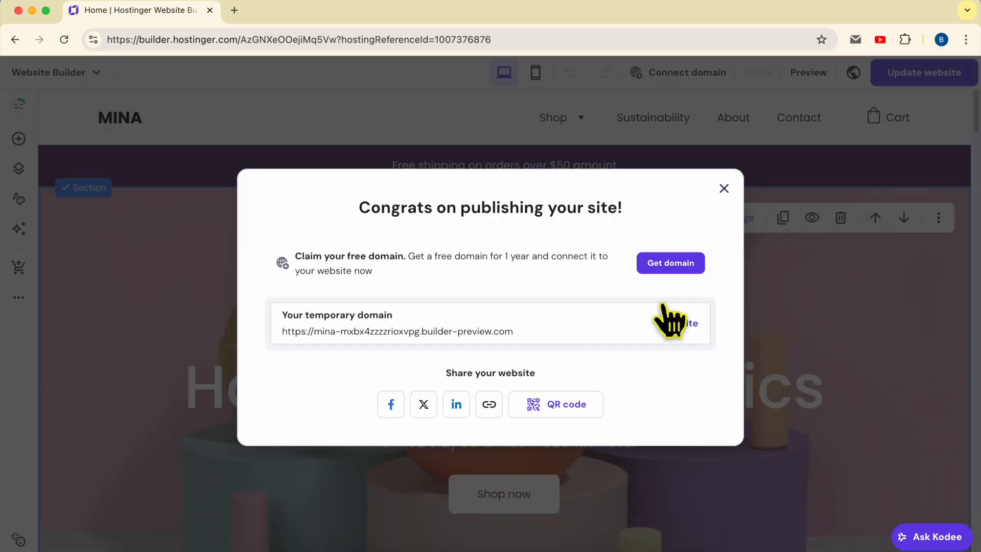
click(678, 324)
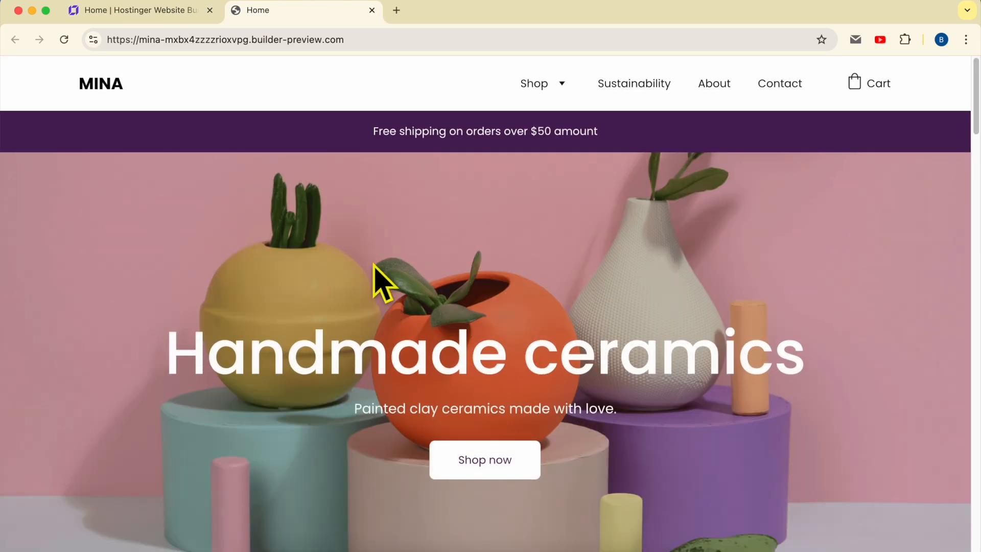
Return to the Hostinger websites list and check the new builder site's temporary domain entry.
click(148, 15)
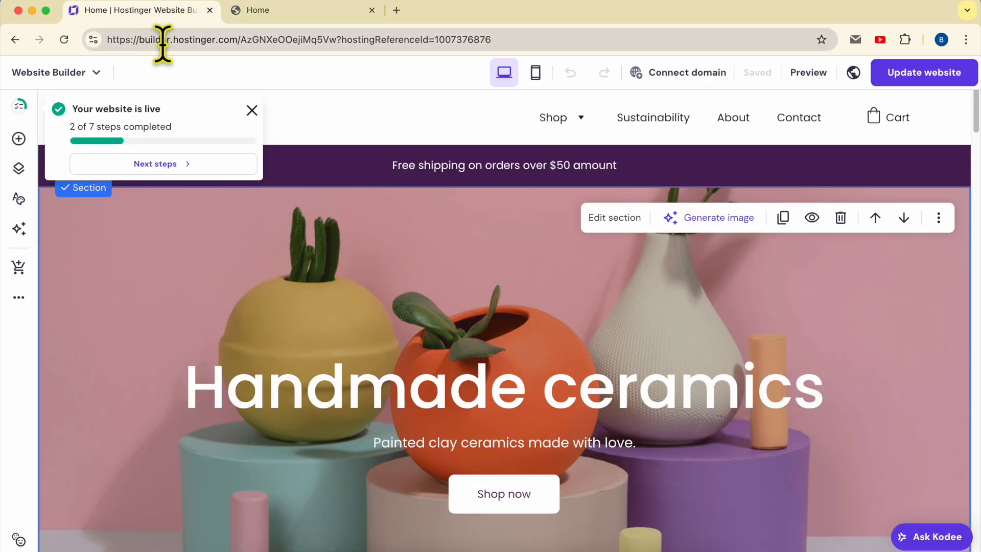
right_click(16, 41)
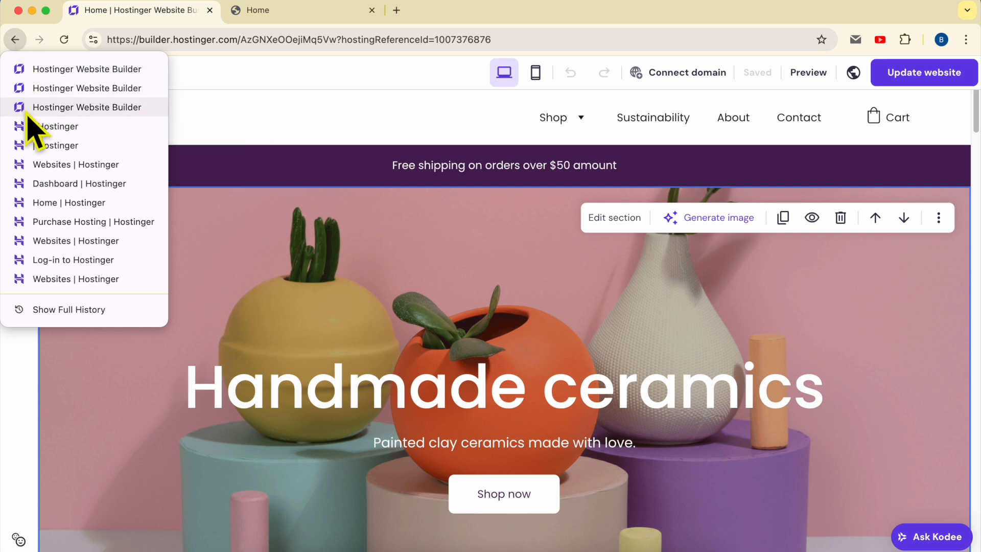
click(29, 164)
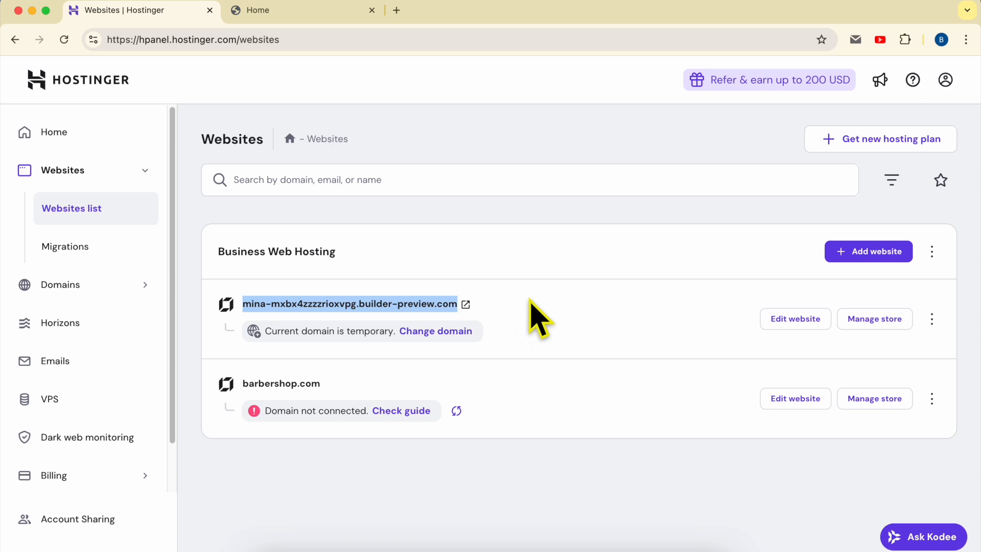
click(530, 300)
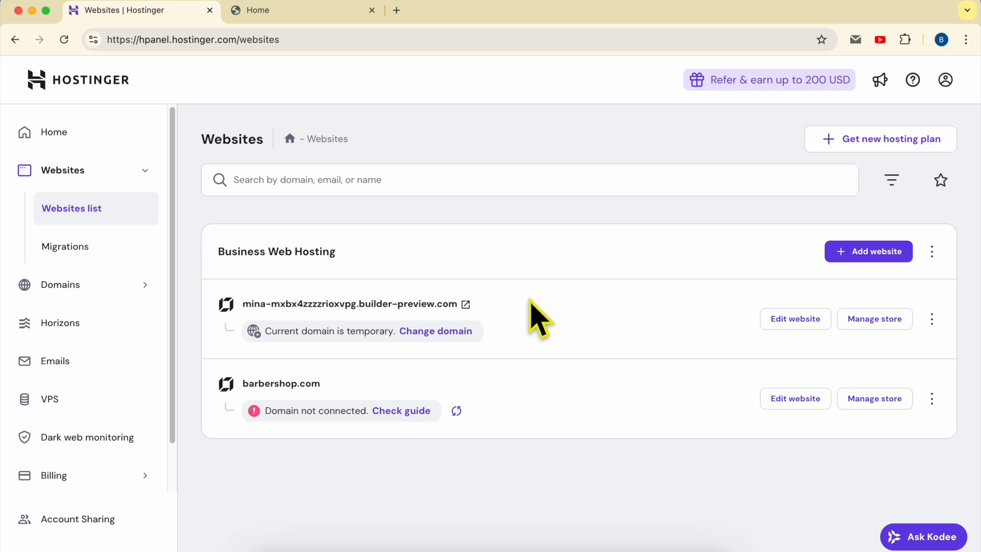
Connect the already owned domain benstutorial.com to the new builder website and dismiss the satisfaction survey.
click(932, 320)
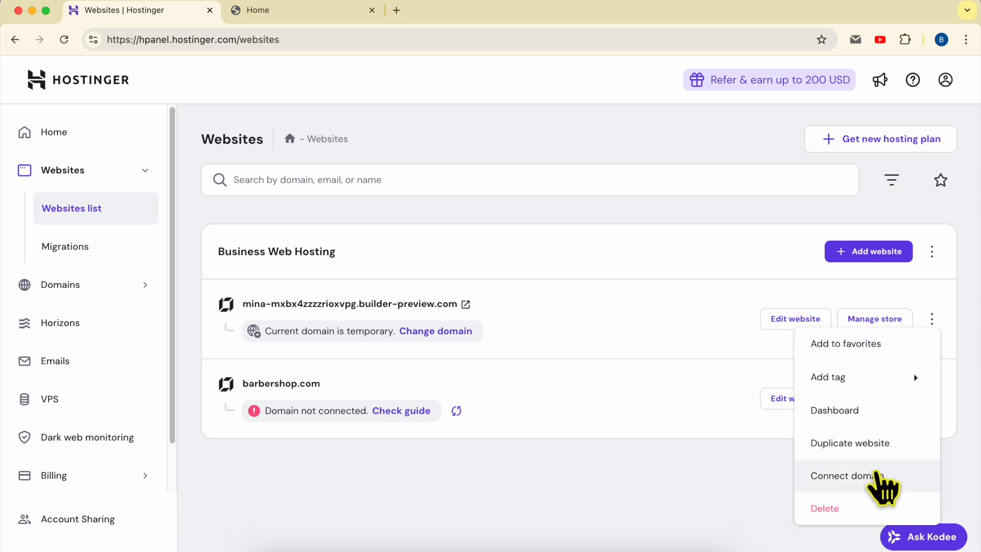
click(875, 478)
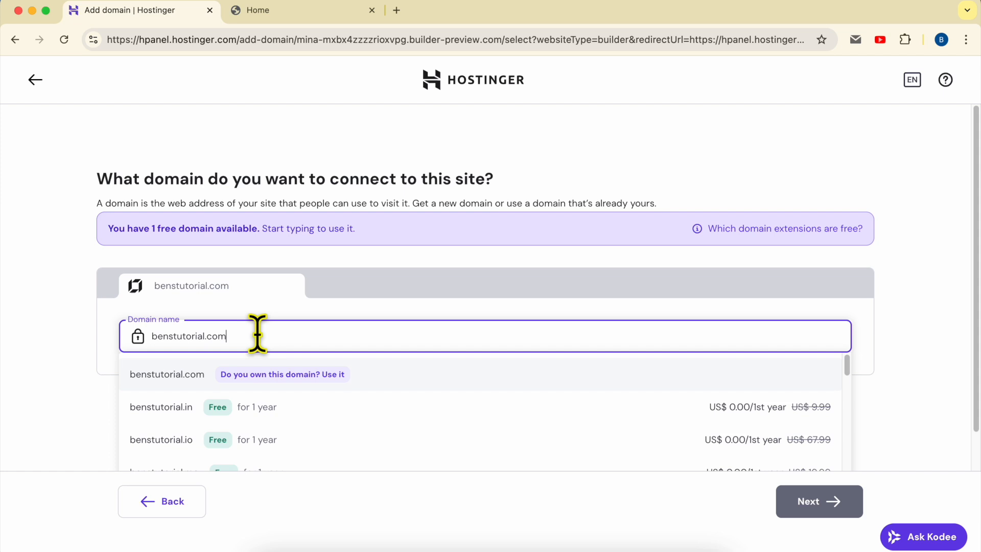
click(333, 379)
click(829, 504)
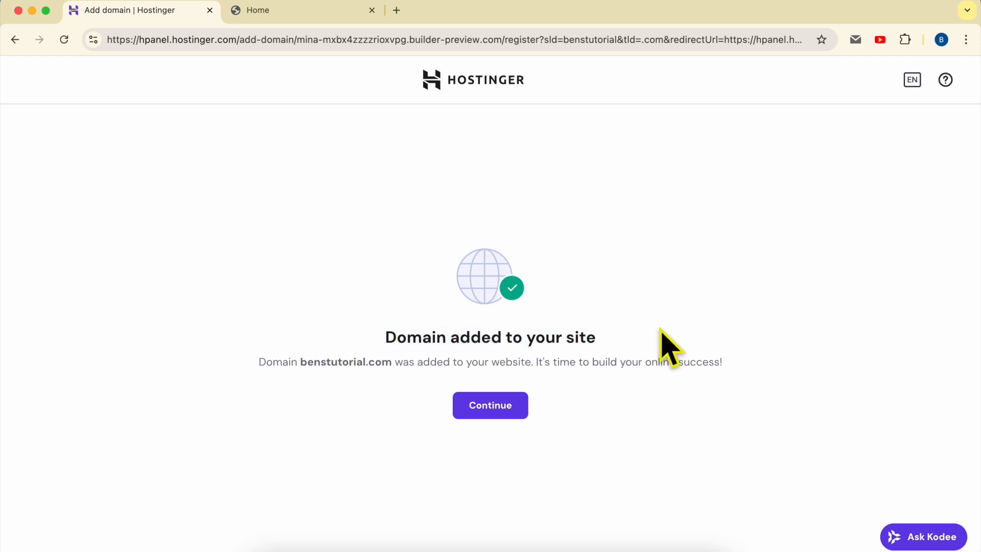
drag(241, 368, 734, 378)
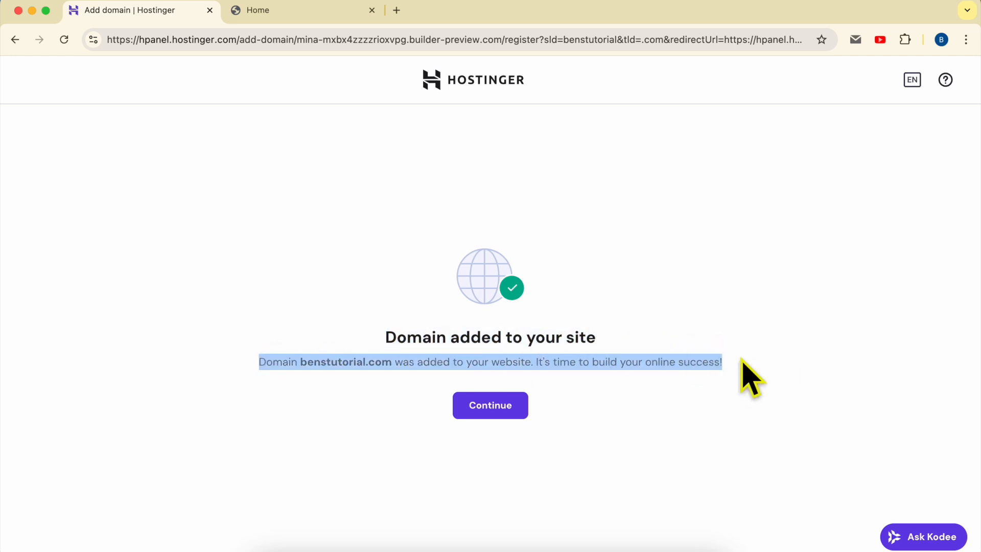
click(500, 409)
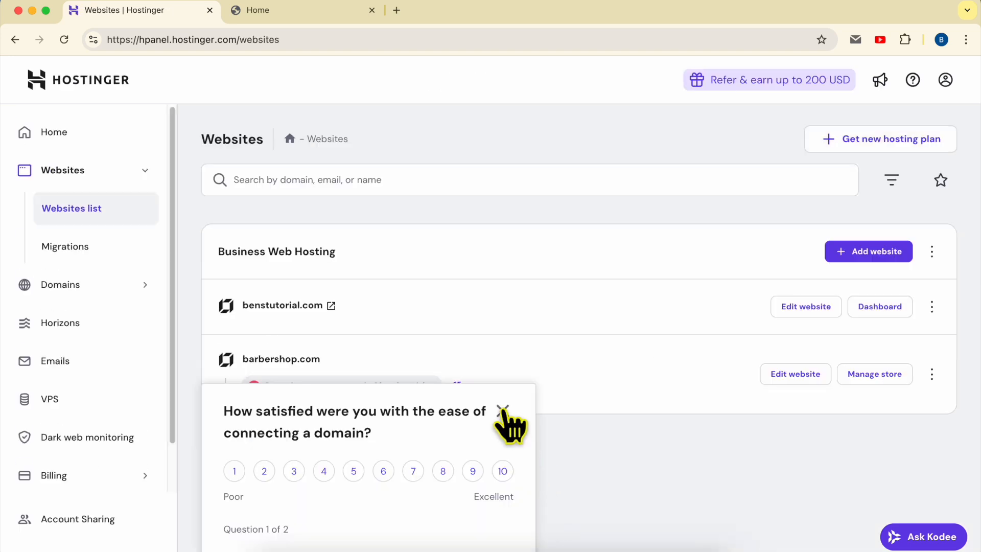
click(503, 411)
Switch to the TextEdit notes and review the step about updating the domain name servers.
click(347, 541)
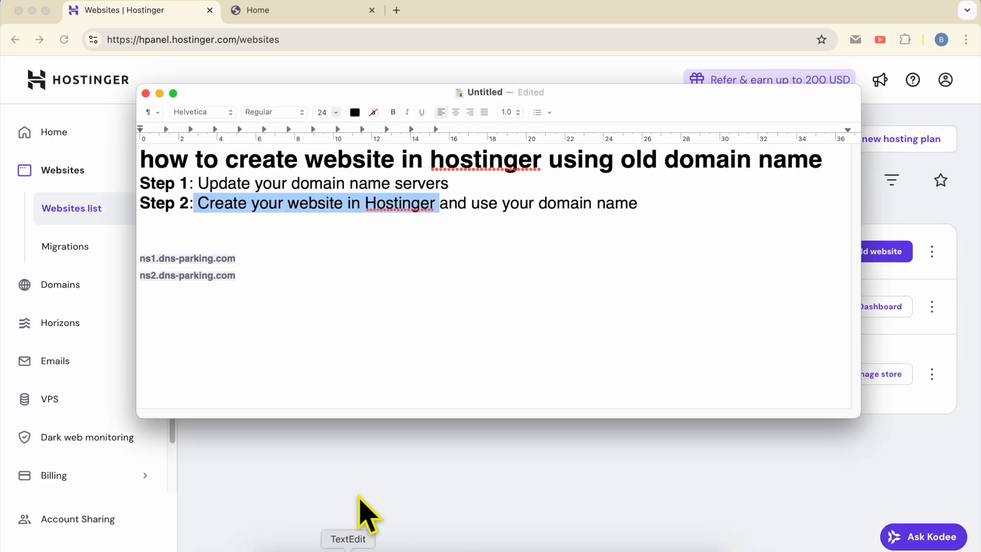
drag(349, 183, 460, 180)
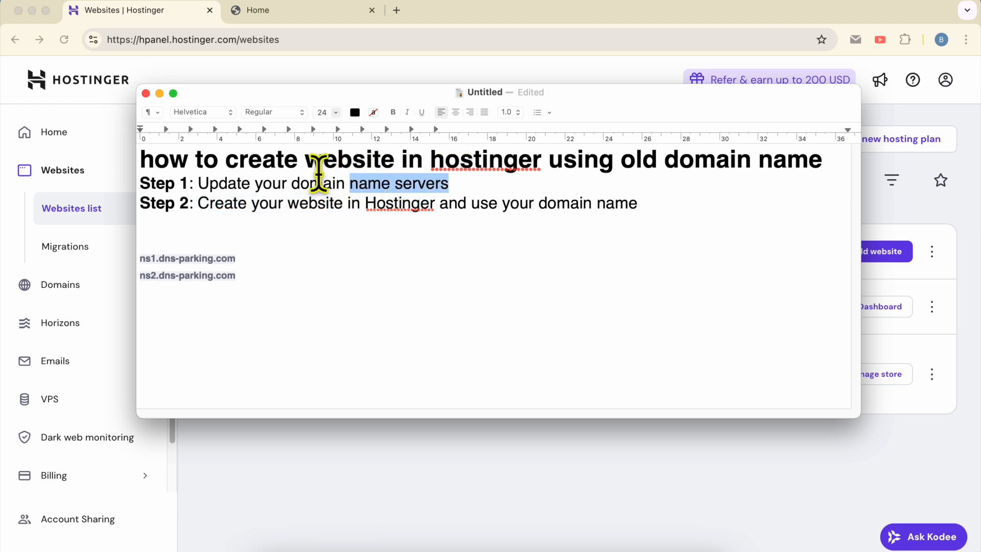
Return to the Hostinger websites list, open the live benstutorial.com site and reload it to check the domain connection.
click(624, 458)
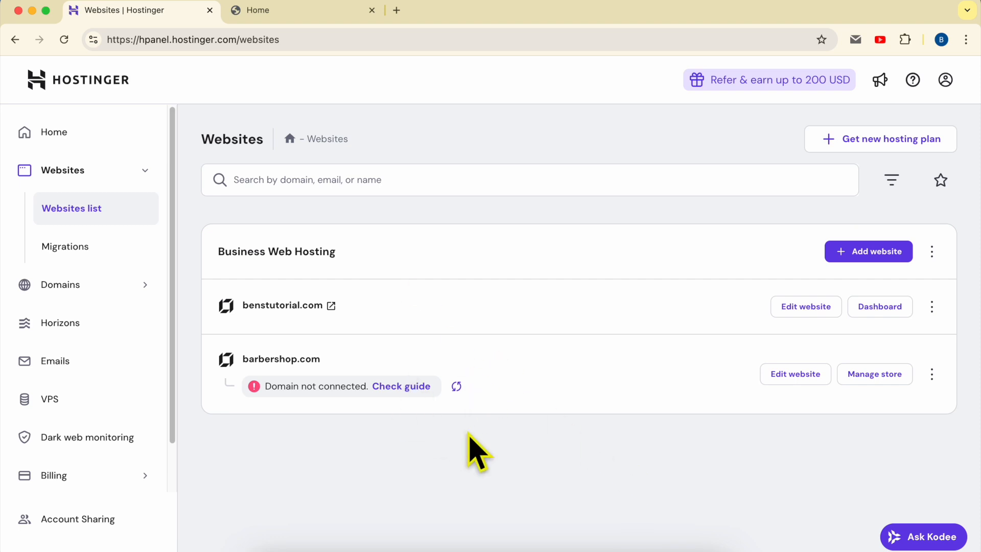
click(331, 305)
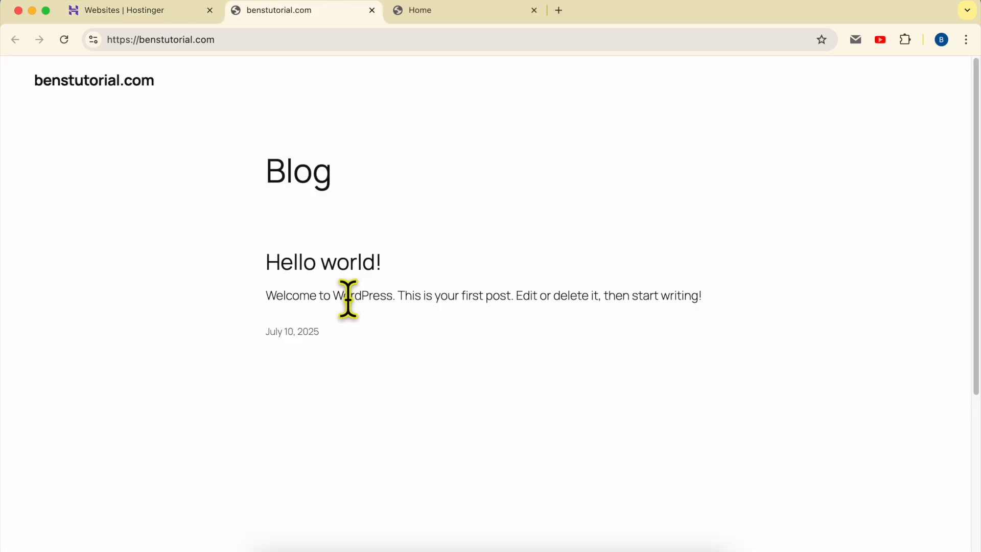
click(66, 43)
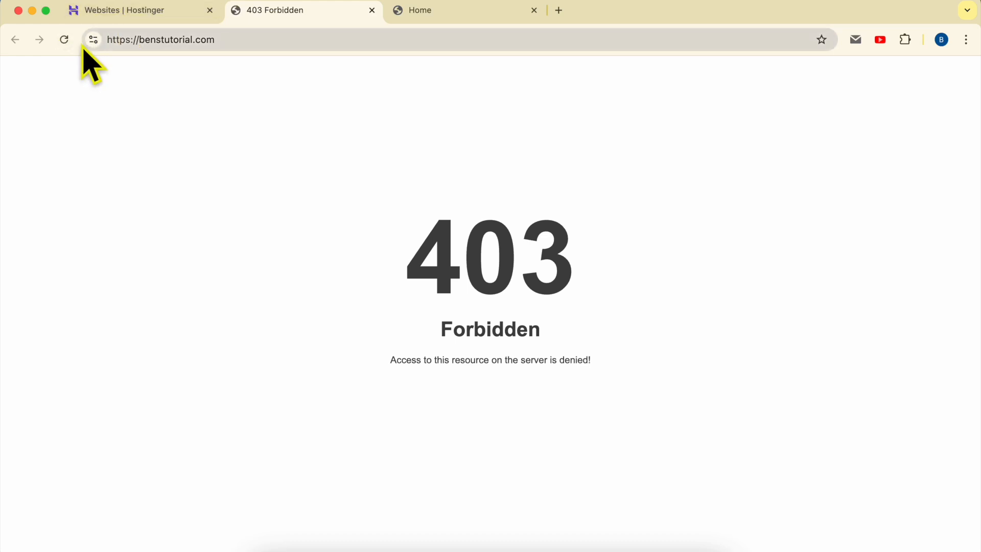
Open the benstutorial.com website for editing from the Hostinger websites list, and switch to the TextEdit notes to review the steps.
click(143, 11)
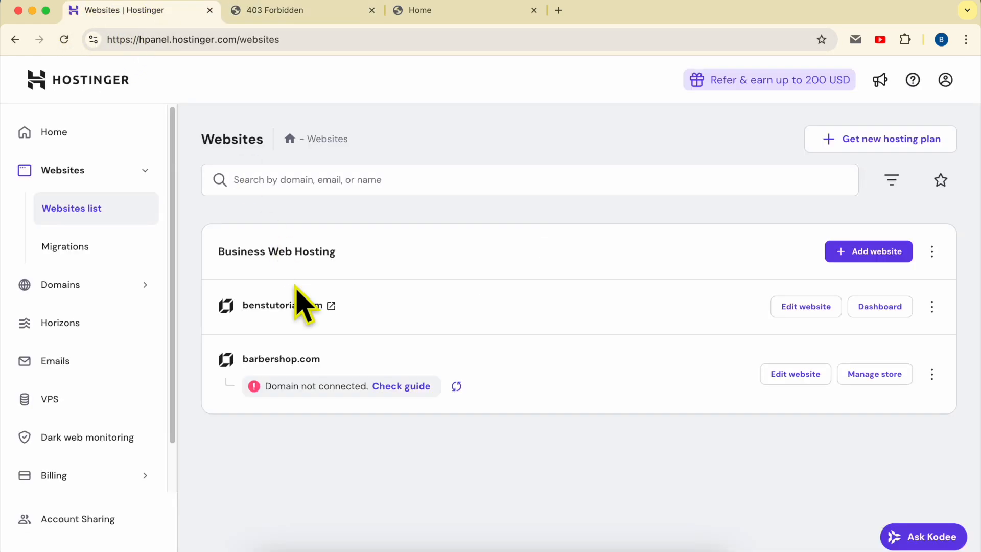
click(791, 307)
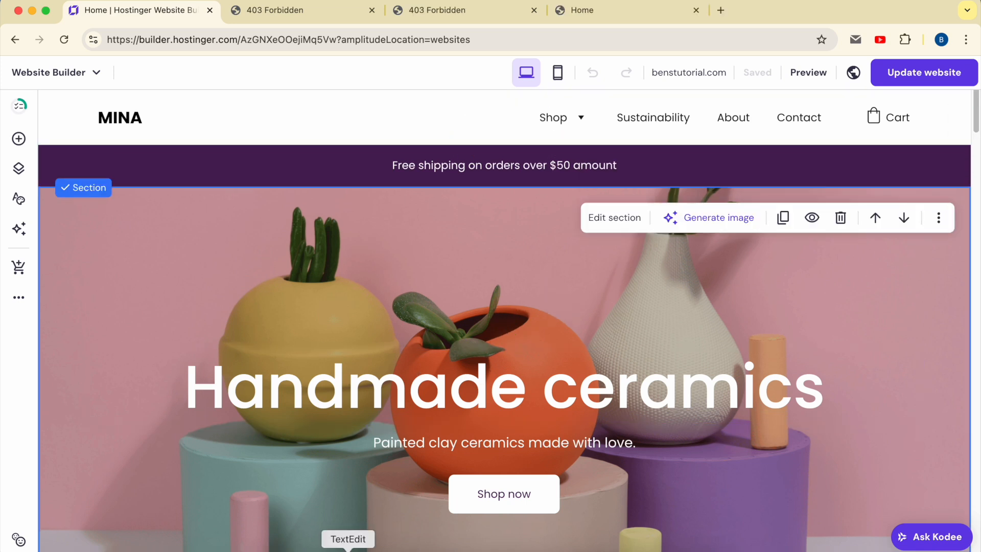
click(348, 549)
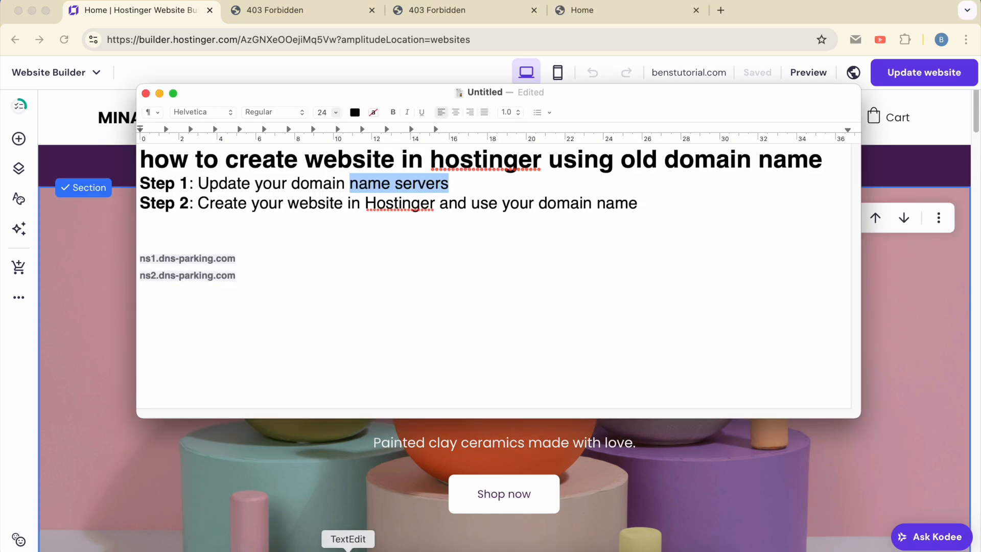